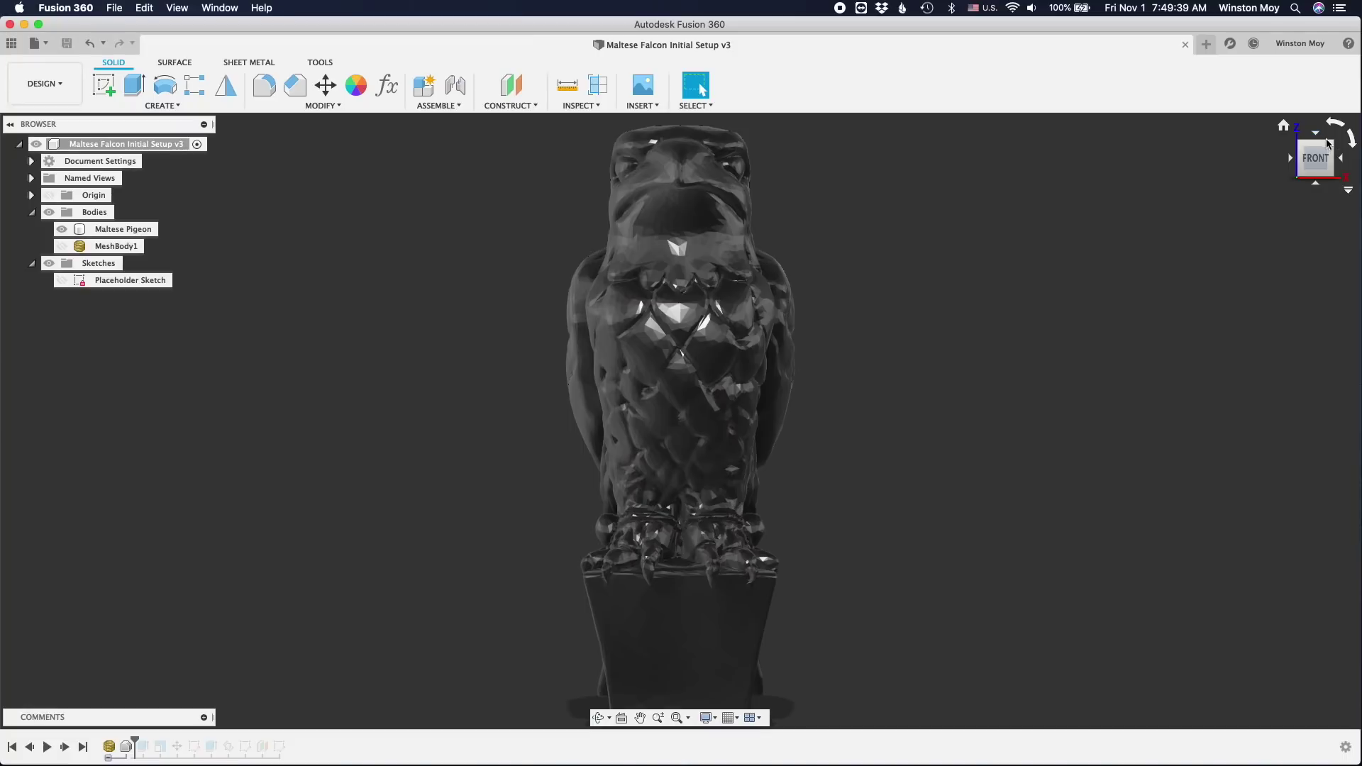
Tilt the view down toward the top of the falcon
click(1318, 147)
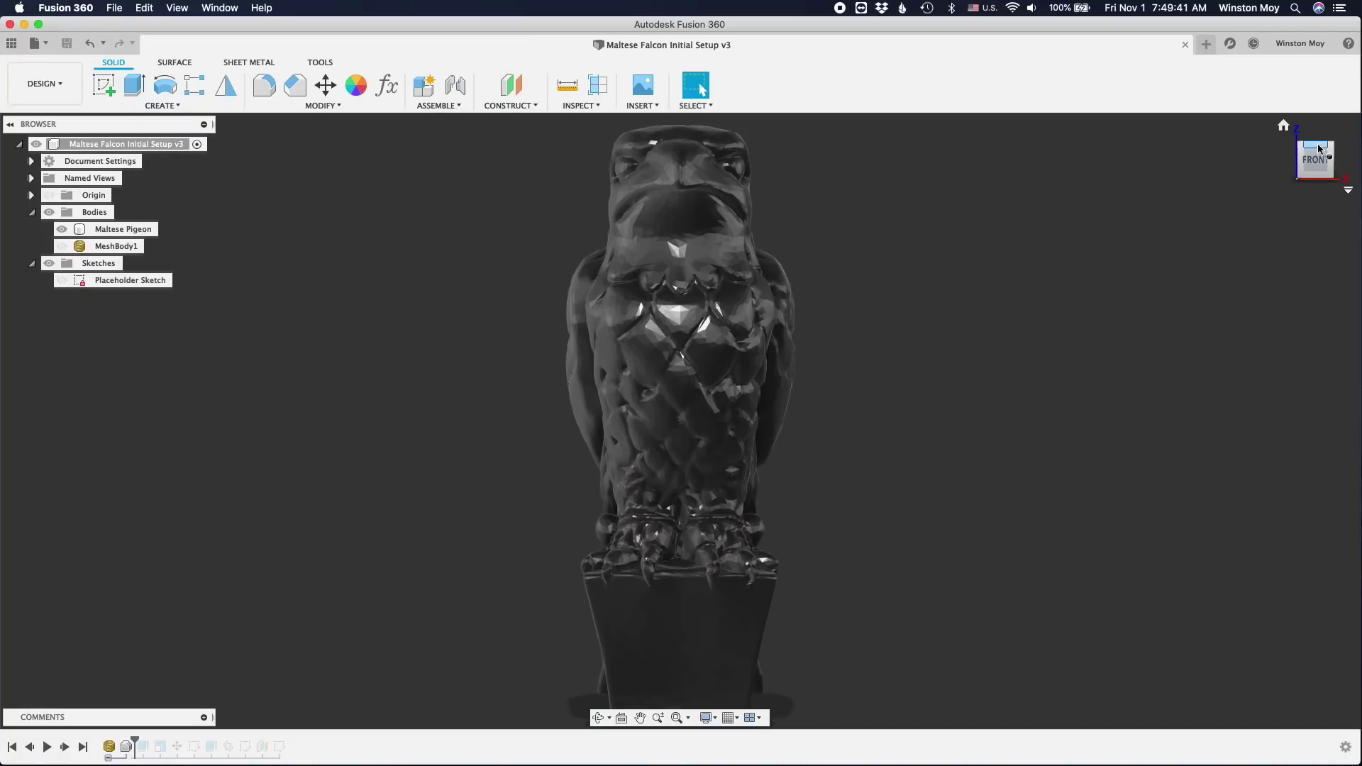
scroll(711, 558, up, 1)
scroll(710, 564, up, 4)
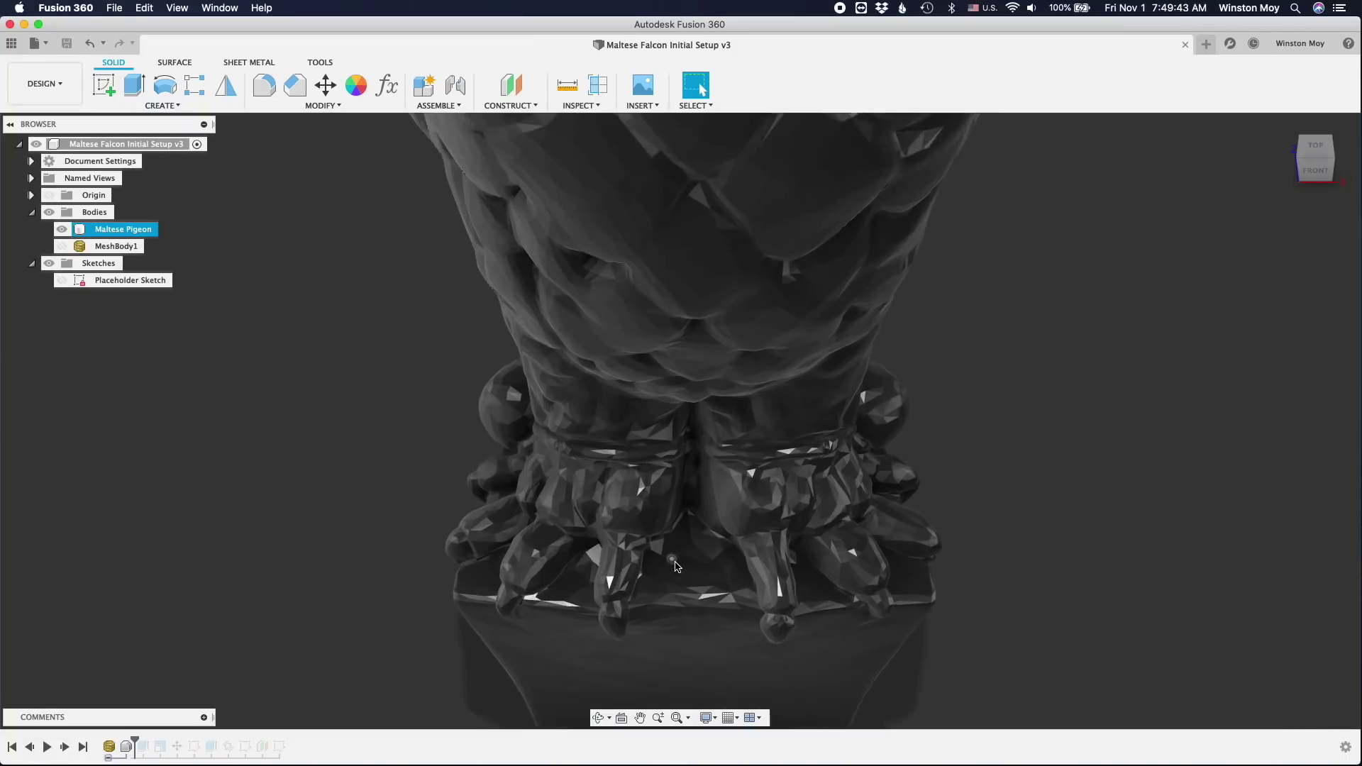
scroll(707, 576, up, 2)
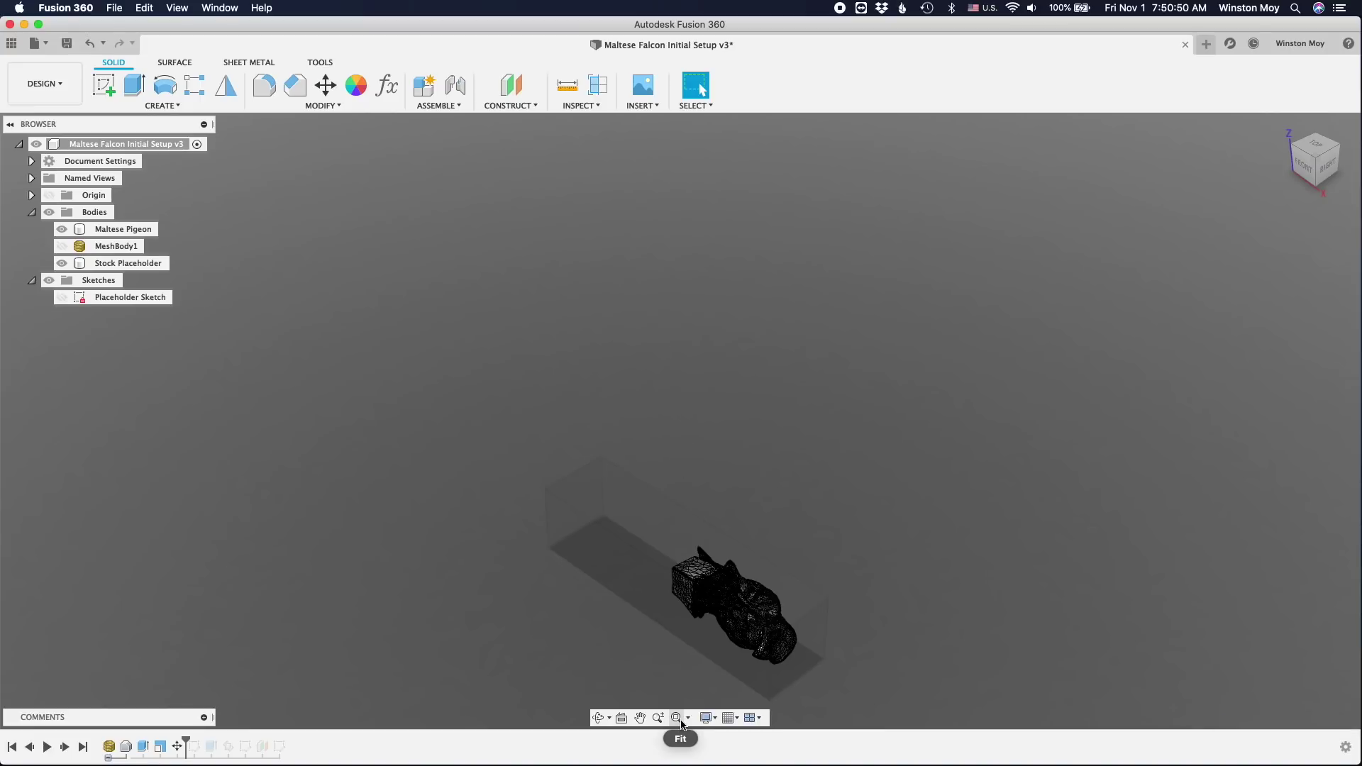
Fit the falcon and stock in view, look from the right, and switch to orthographic
click(682, 724)
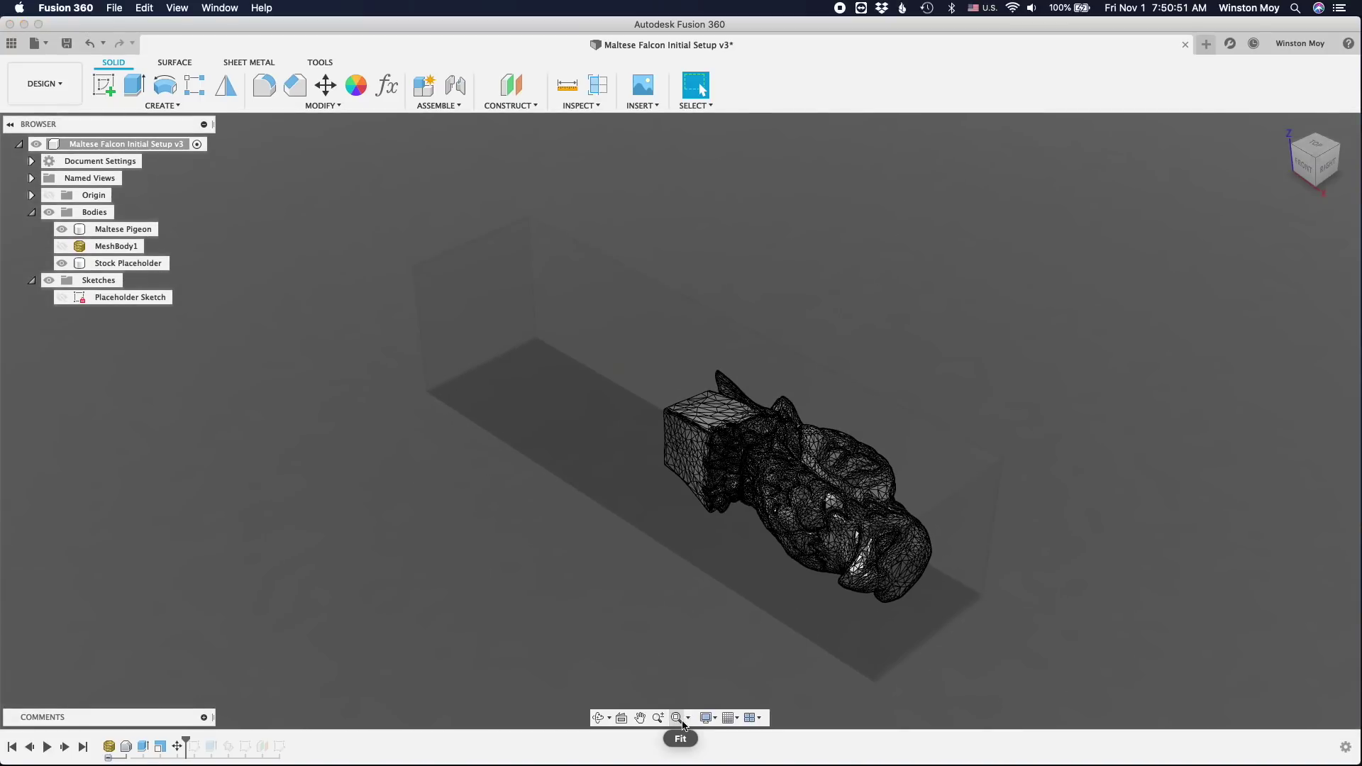
click(1325, 167)
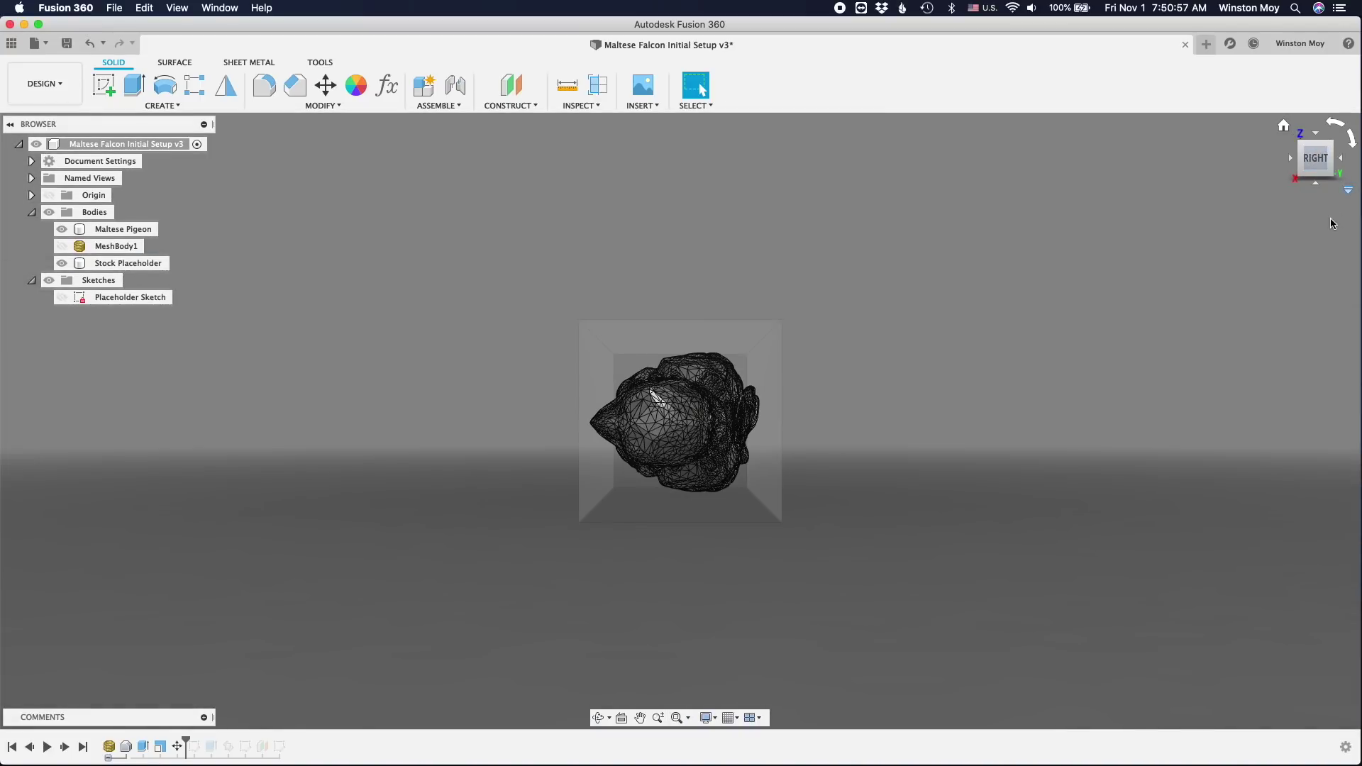
click(1346, 190)
click(1266, 208)
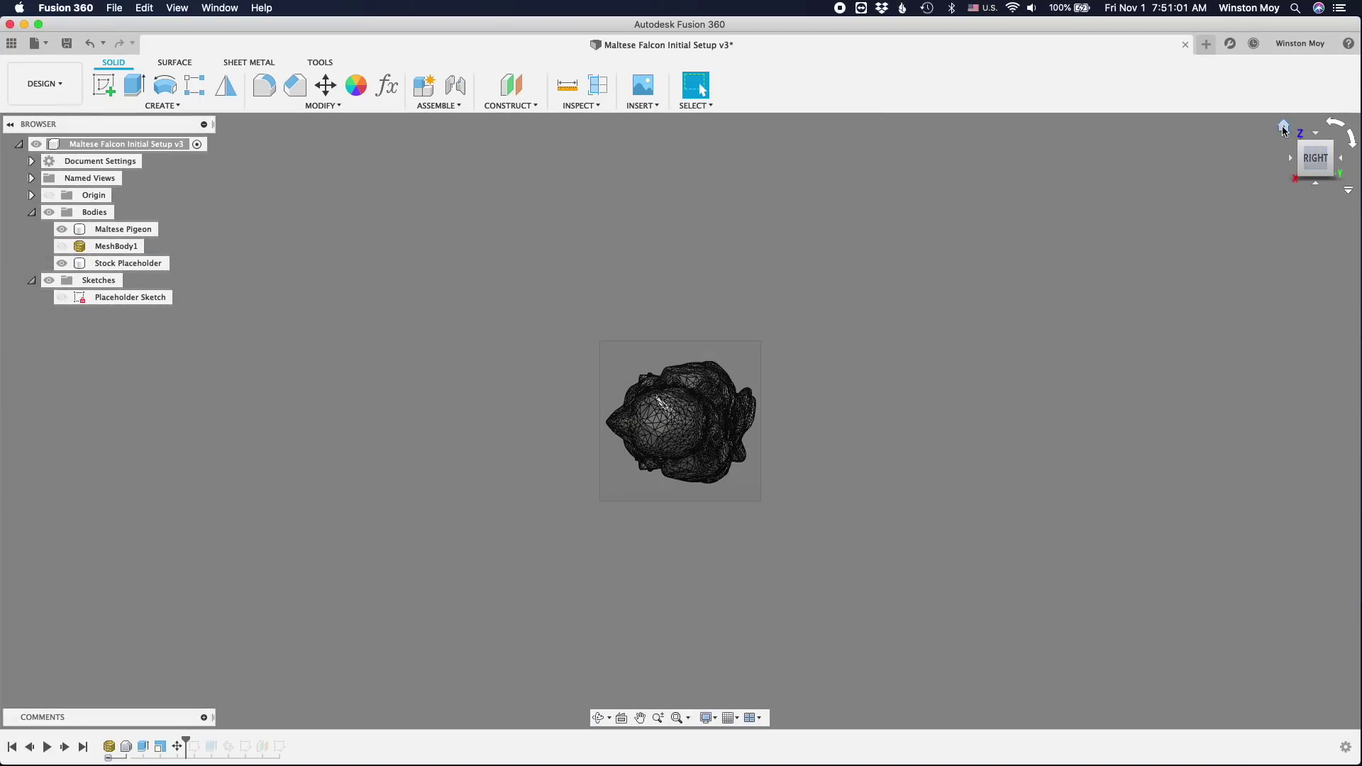
Return to isometric and step the timeline forward to reveal Stubby Stump and Diagonal Sketch
click(1283, 129)
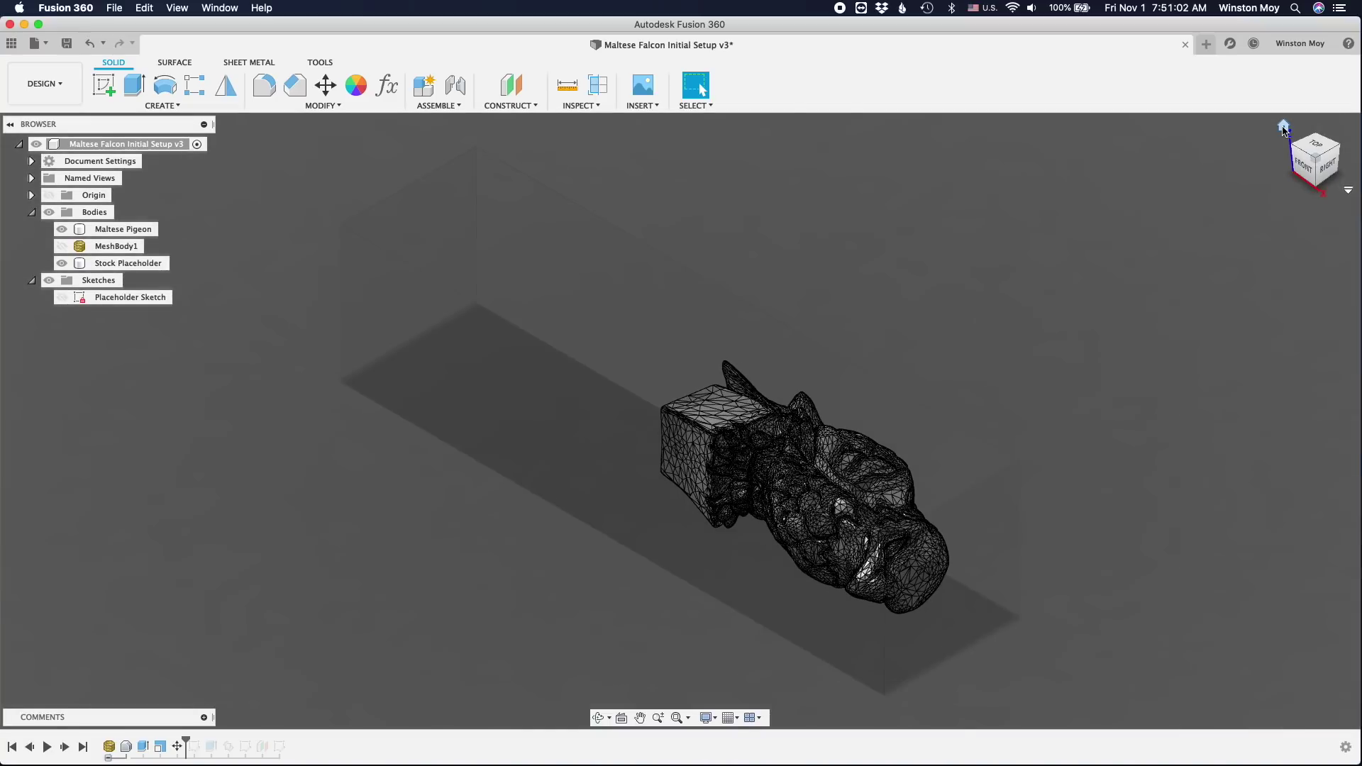
click(1316, 150)
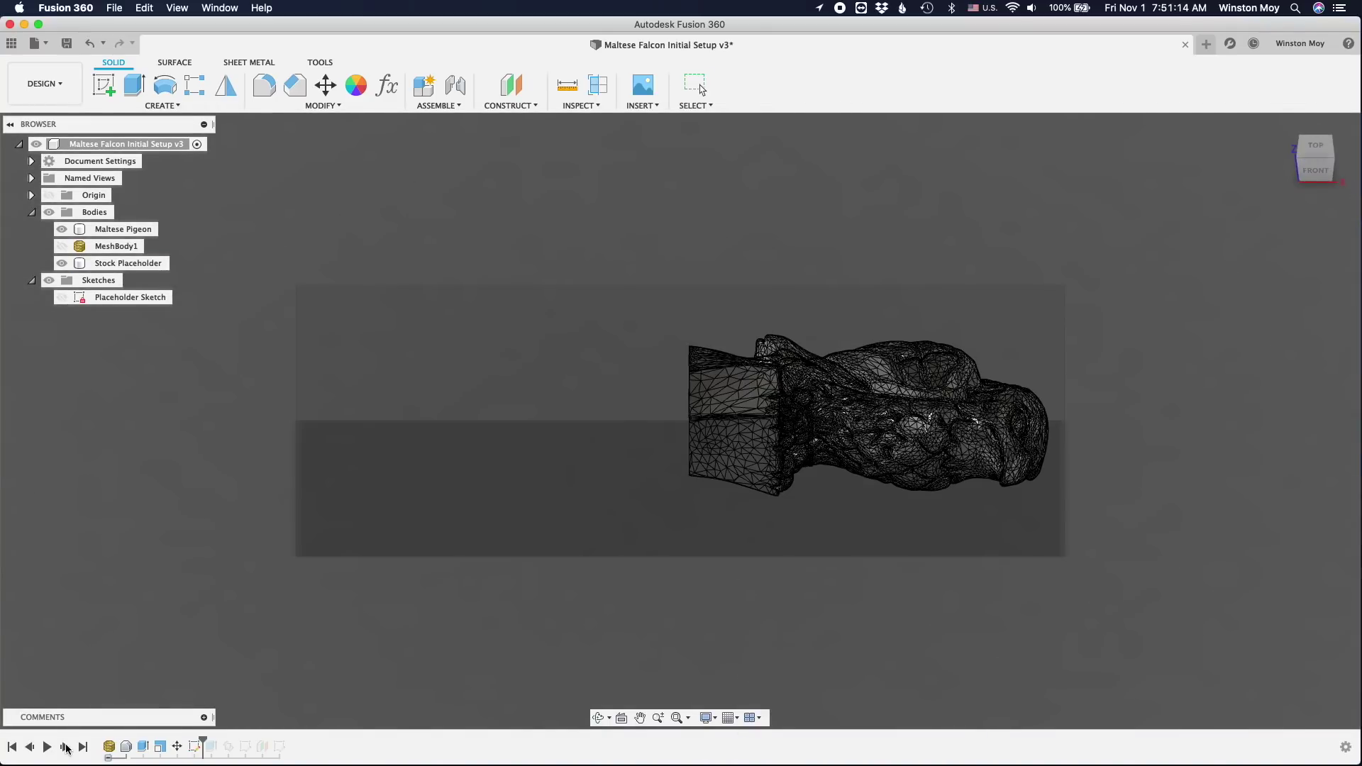
click(65, 748)
click(66, 748)
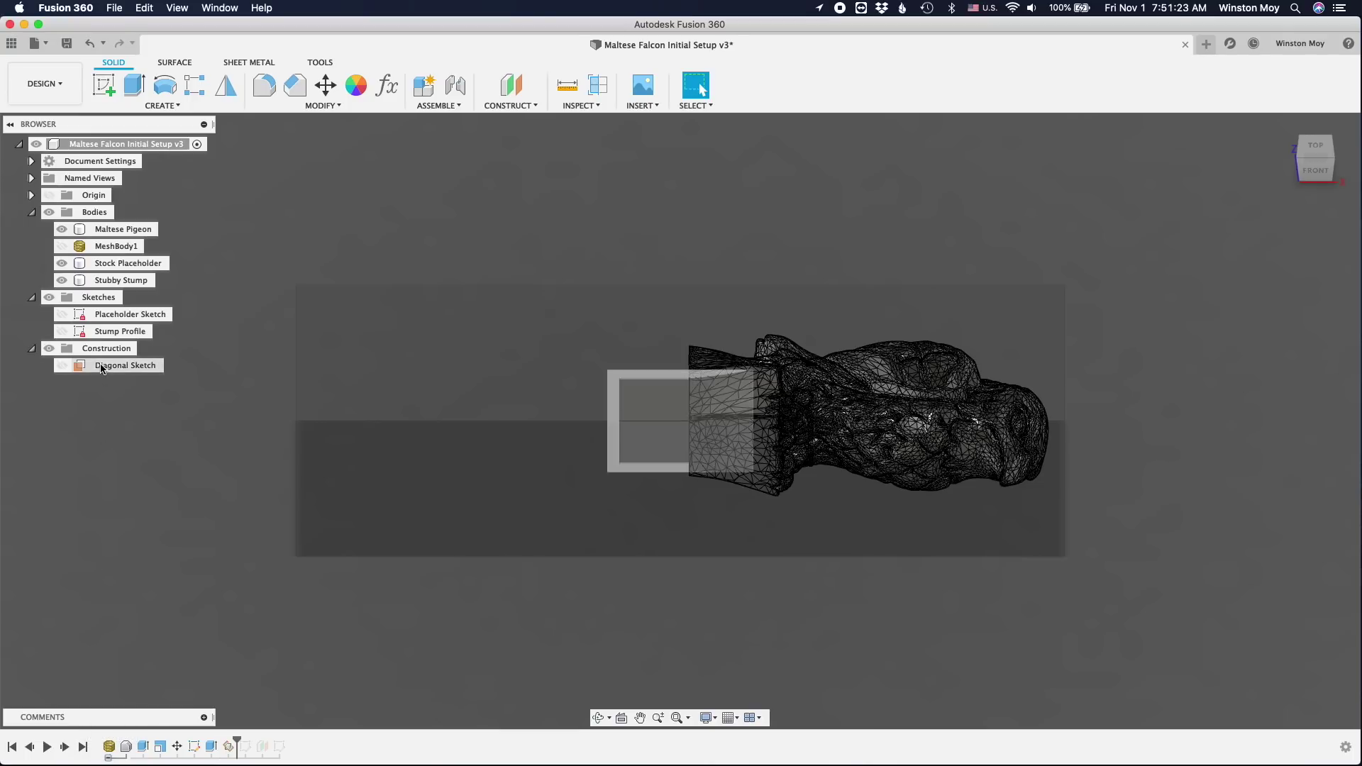
Show the Diagonal Sketch and inspect the sketches from front, top, back and bottom
click(61, 365)
click(1284, 126)
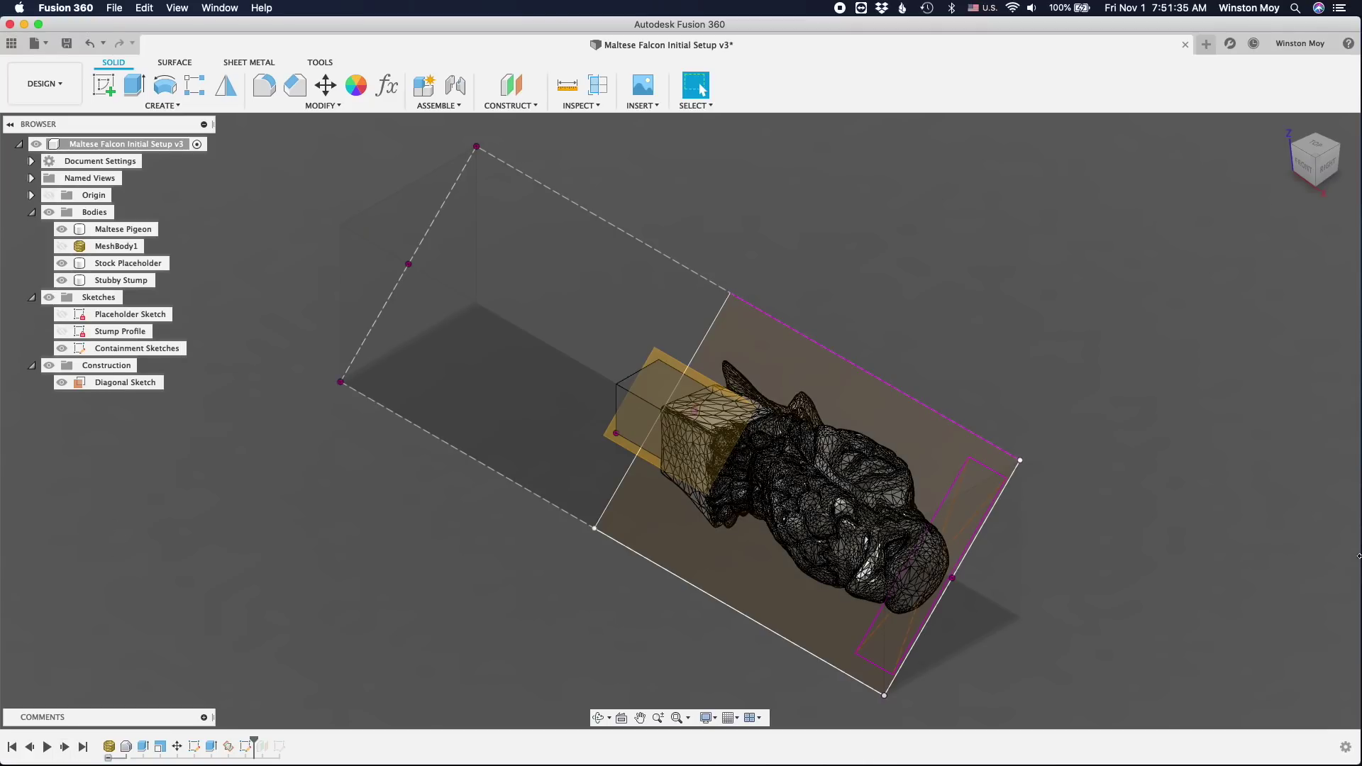
click(1304, 170)
click(1318, 134)
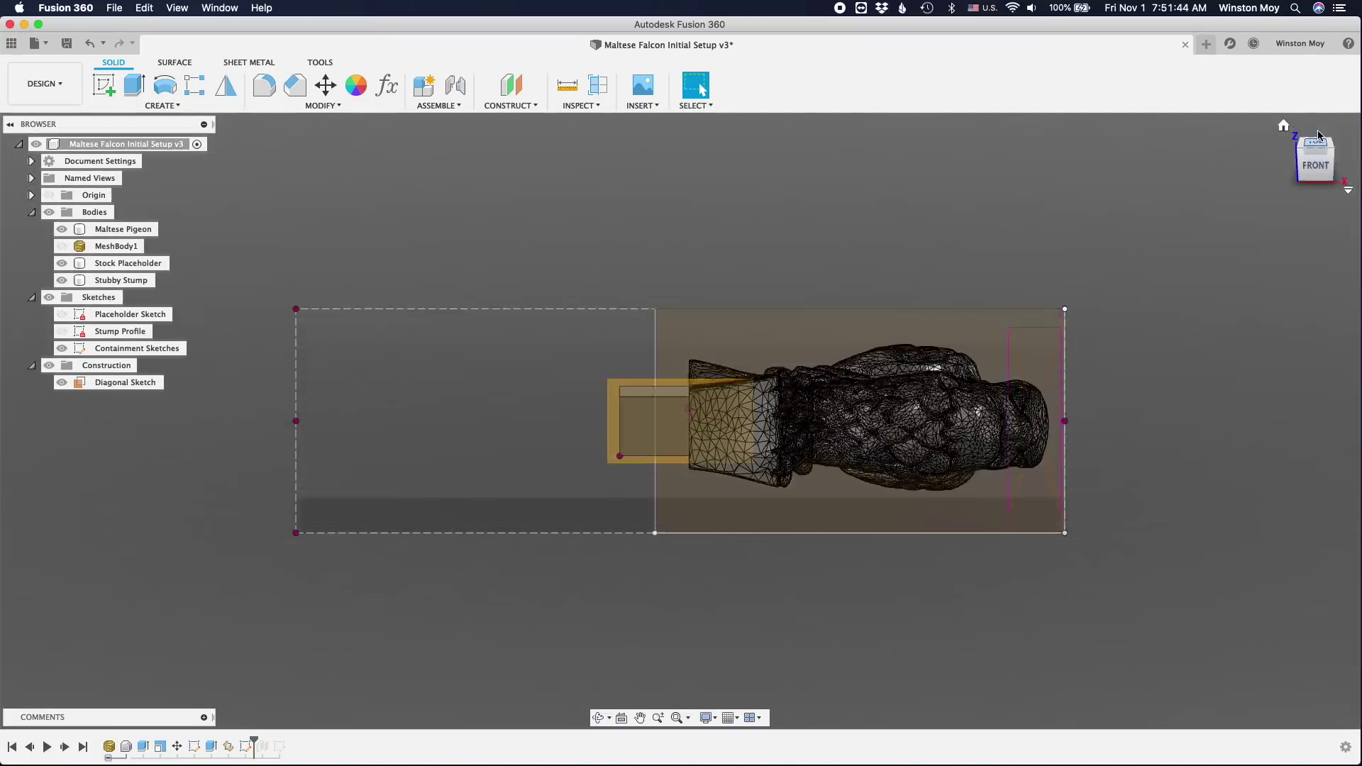
click(1319, 136)
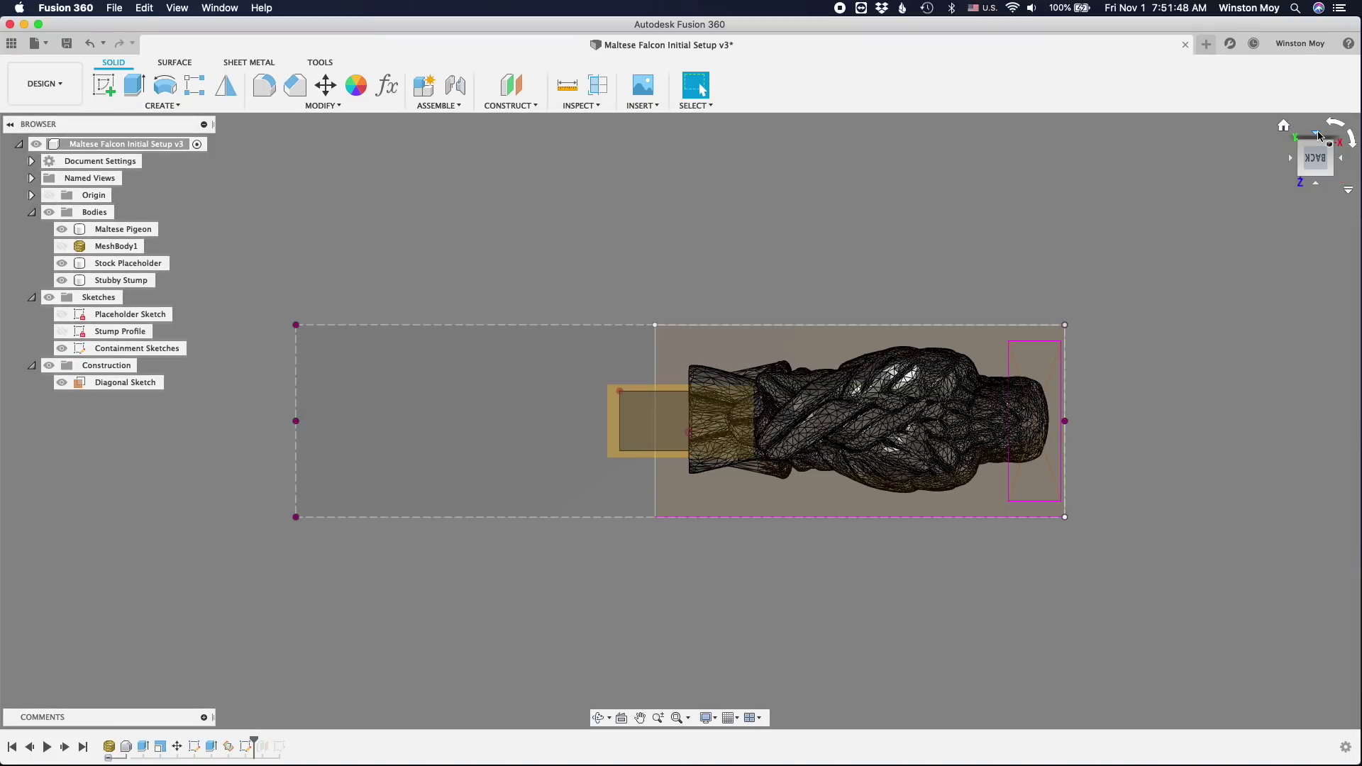
click(1319, 135)
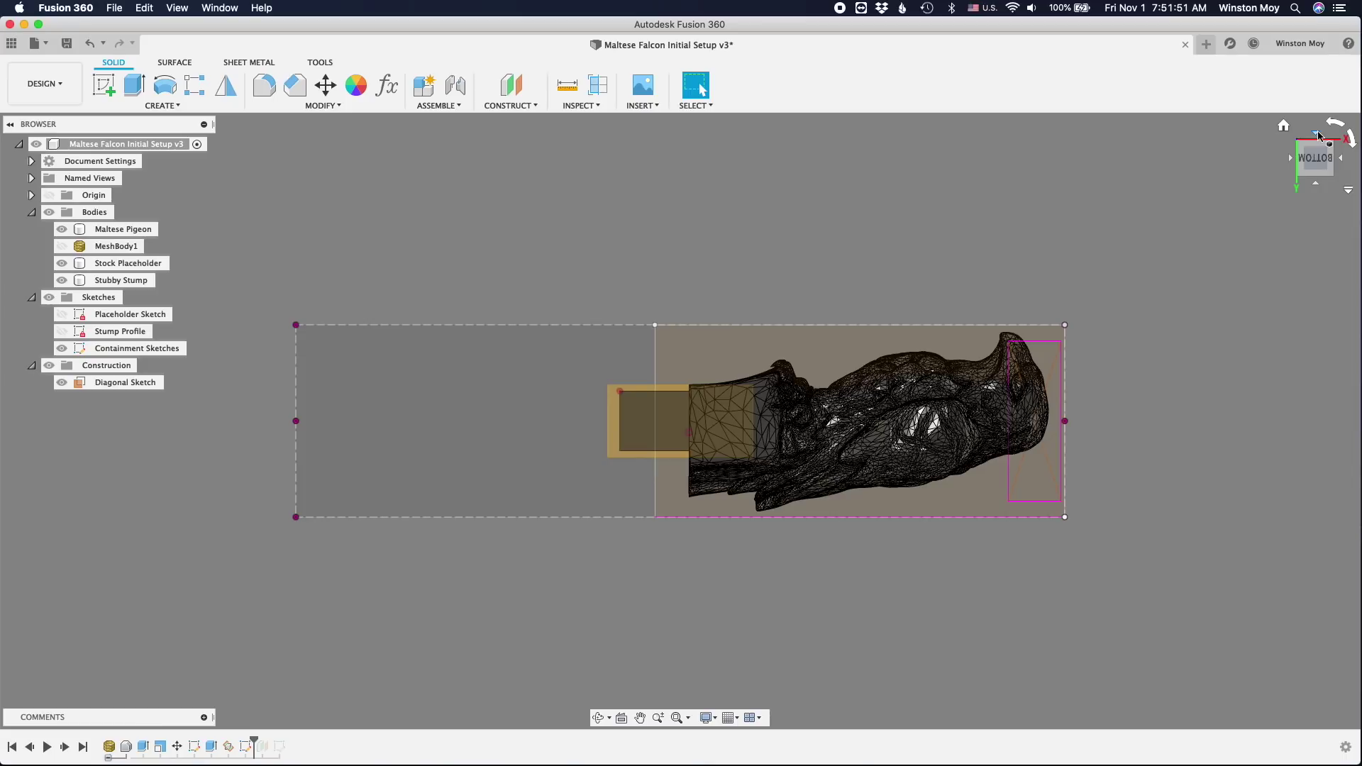
click(1319, 135)
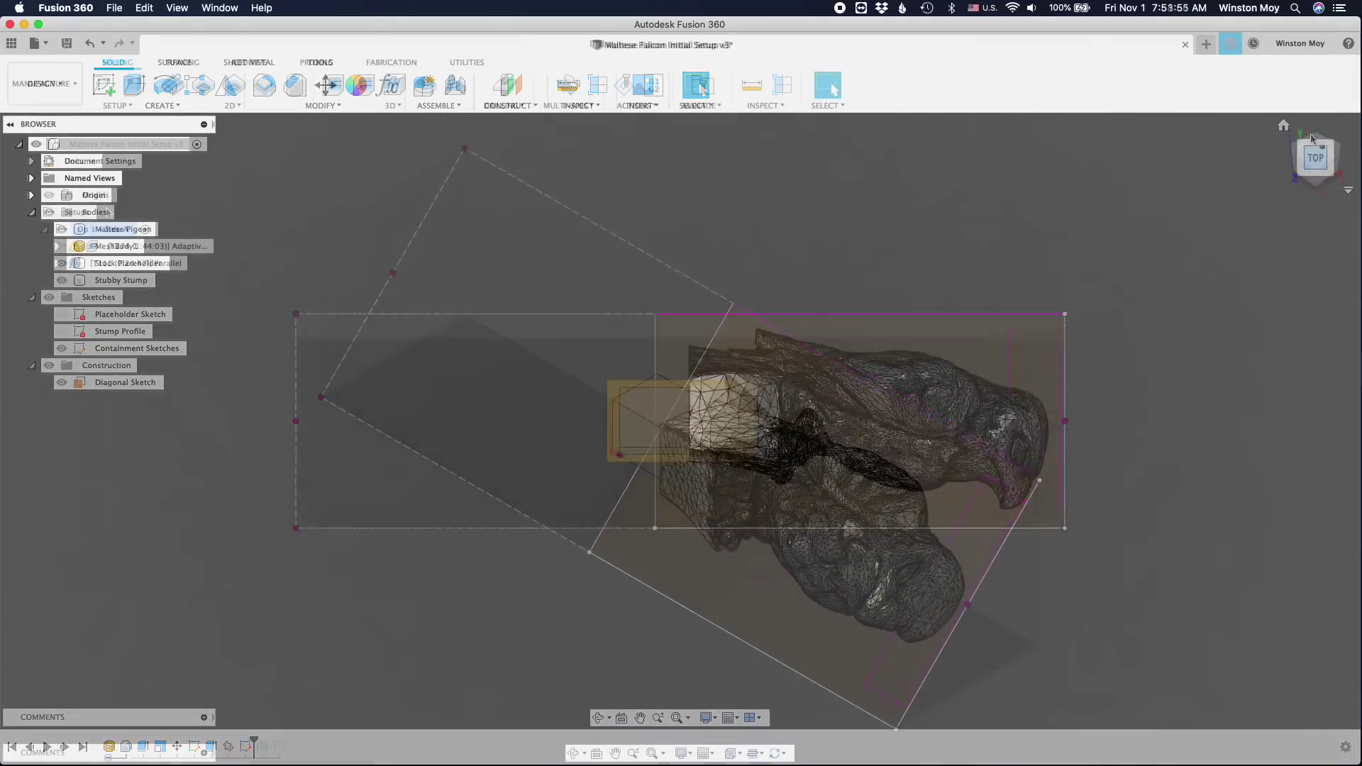
Set Op 1 – Side A's stock mode to From solid using the Stock Placeholder body
click(132, 237)
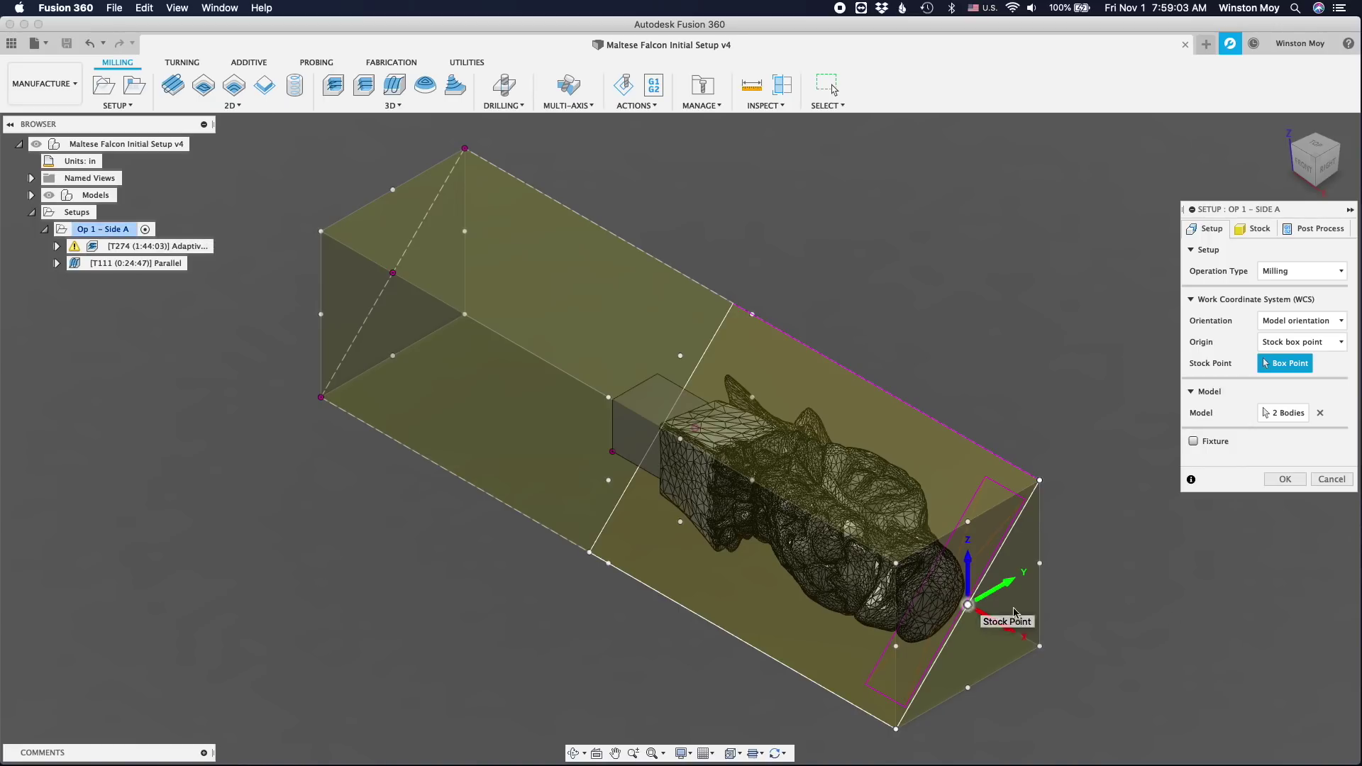
click(1259, 229)
click(1292, 271)
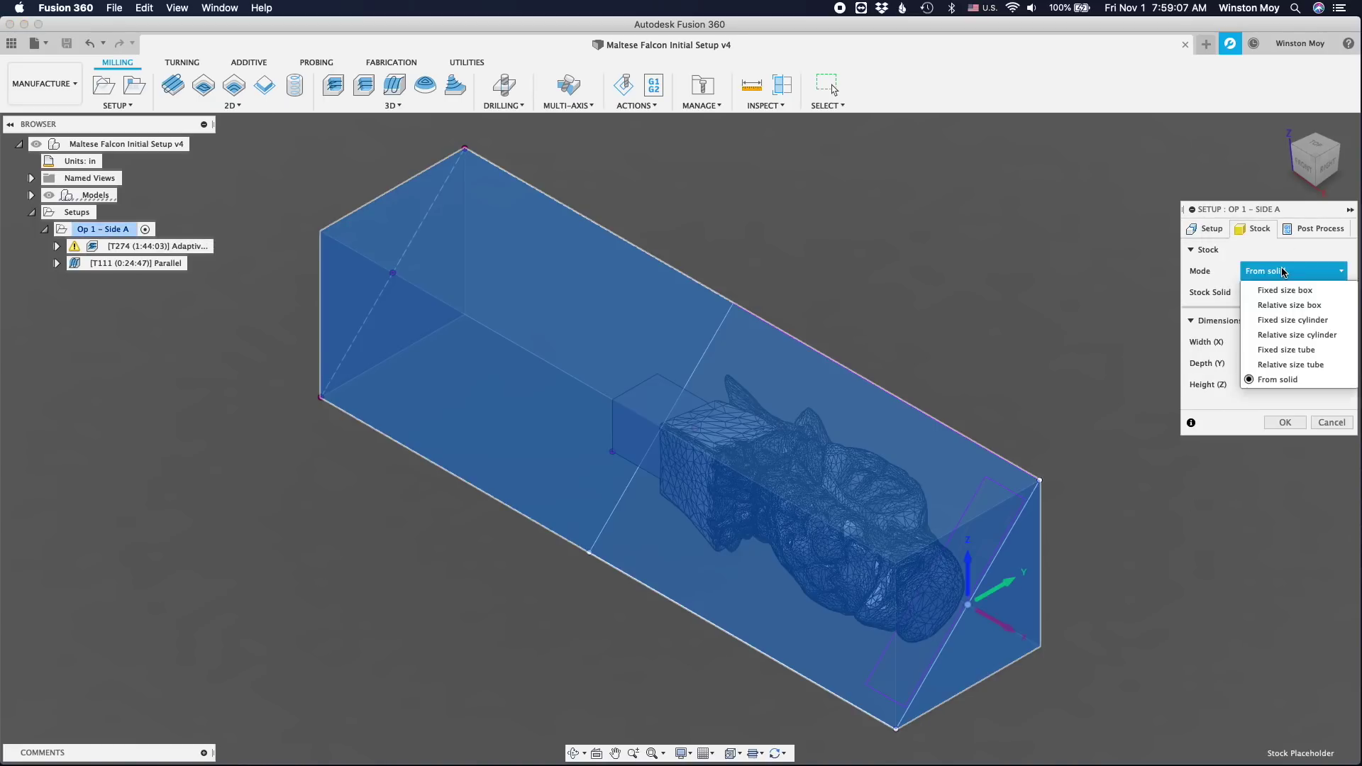
click(1307, 382)
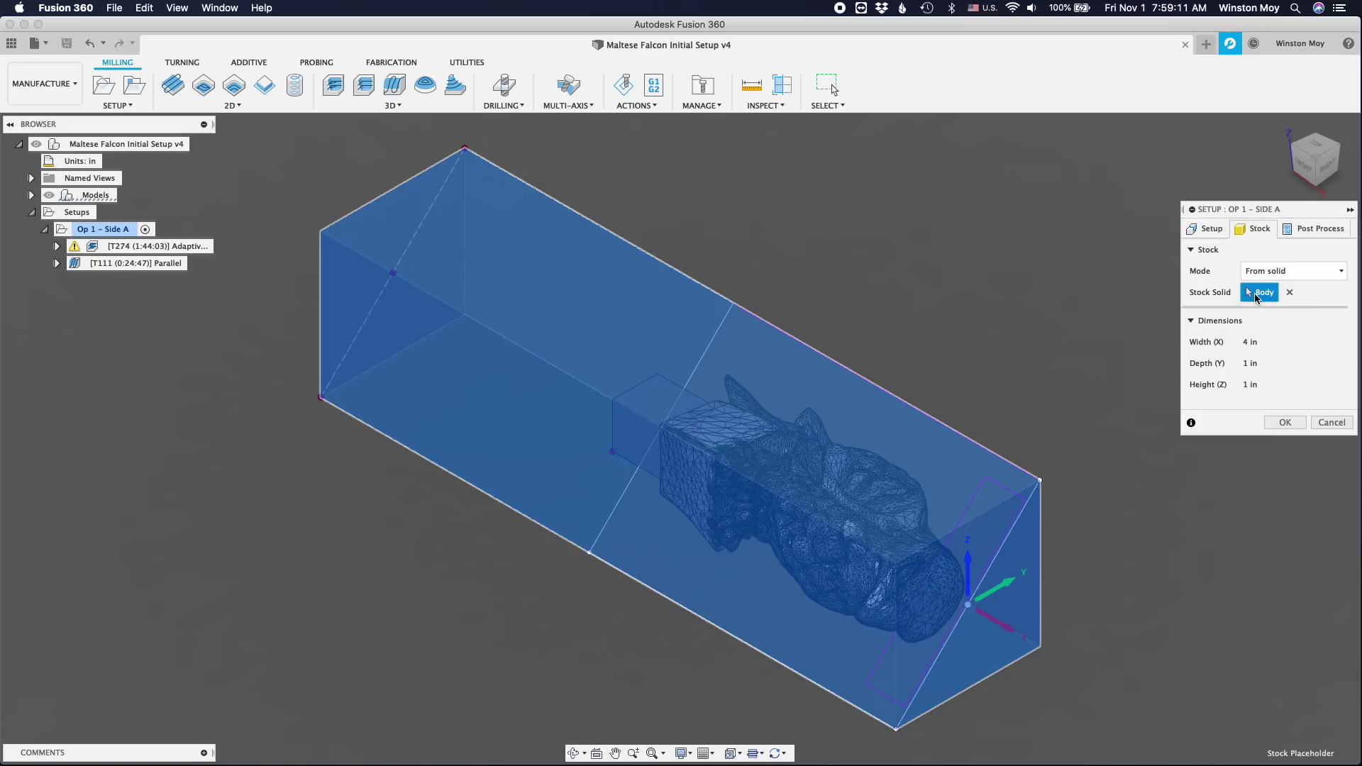
click(31, 195)
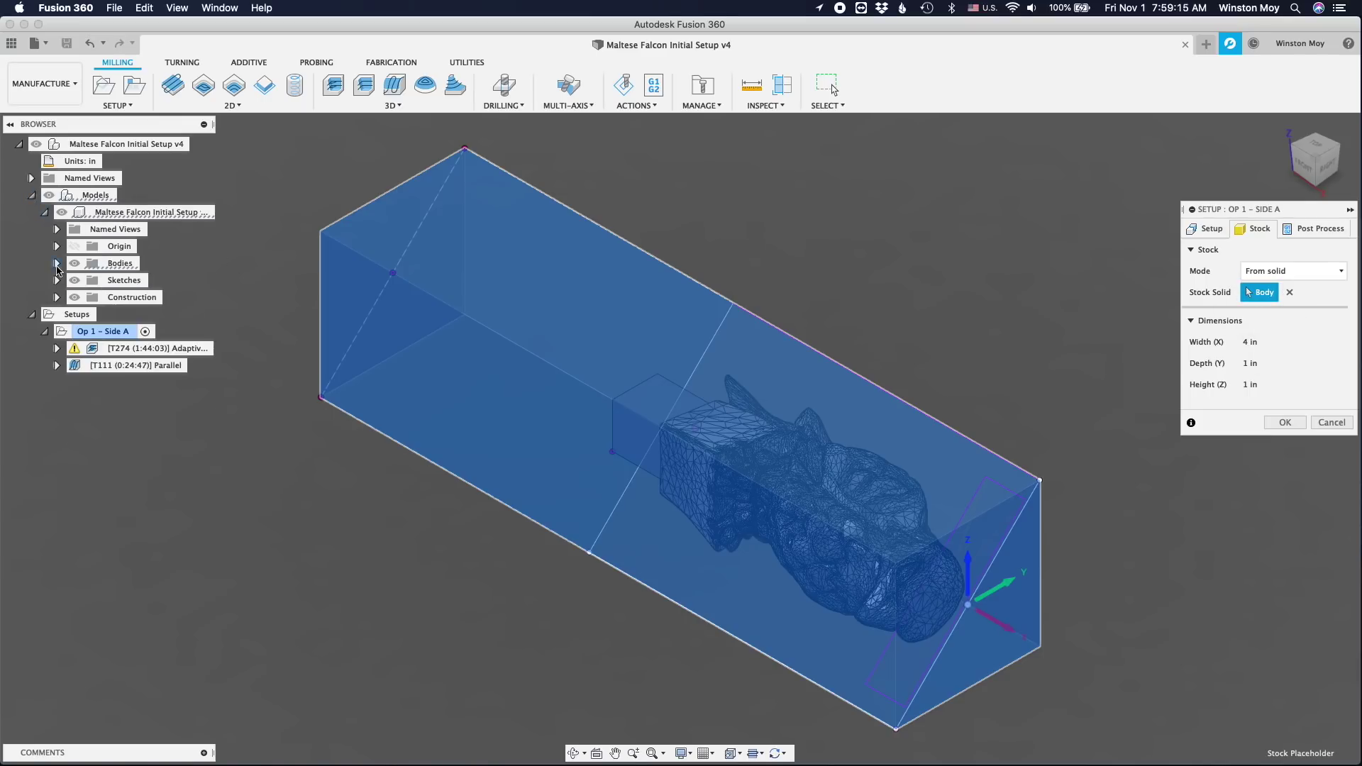
click(56, 263)
click(137, 317)
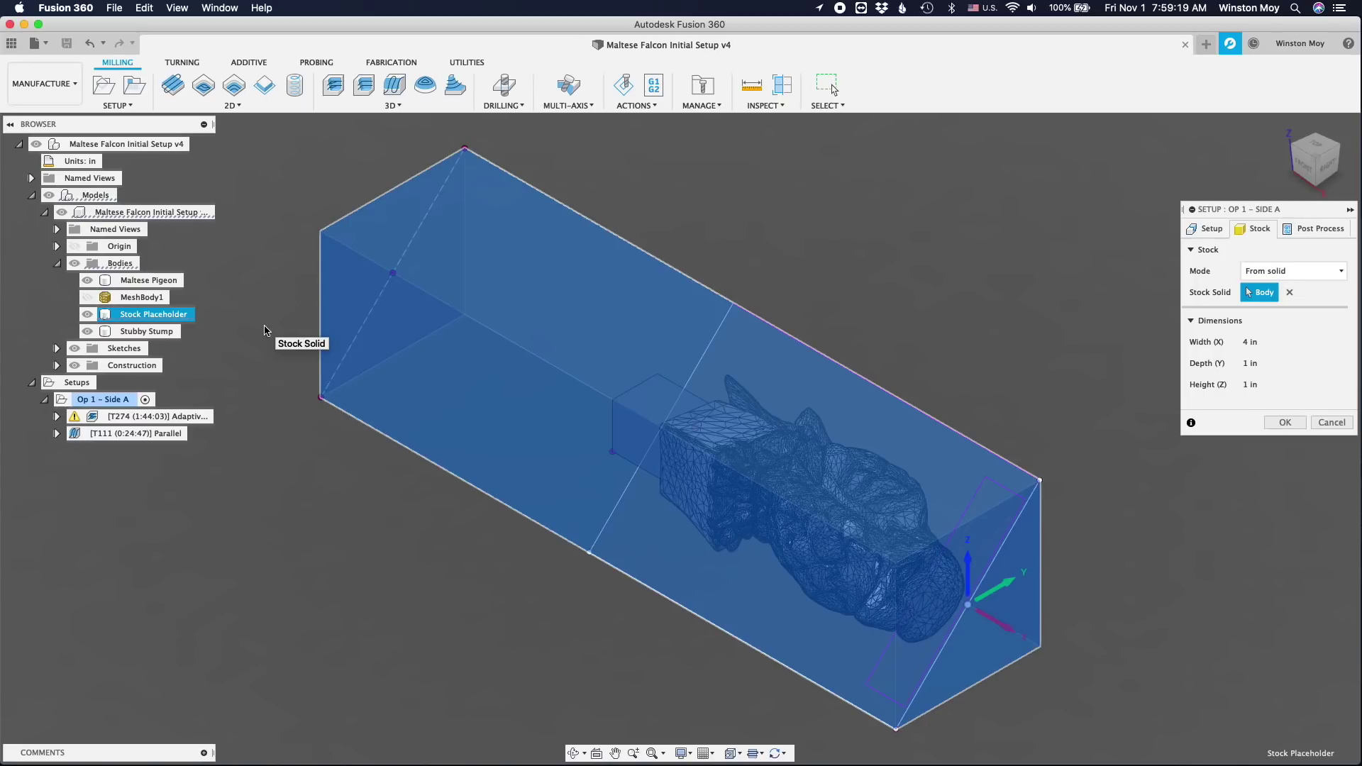
click(1331, 425)
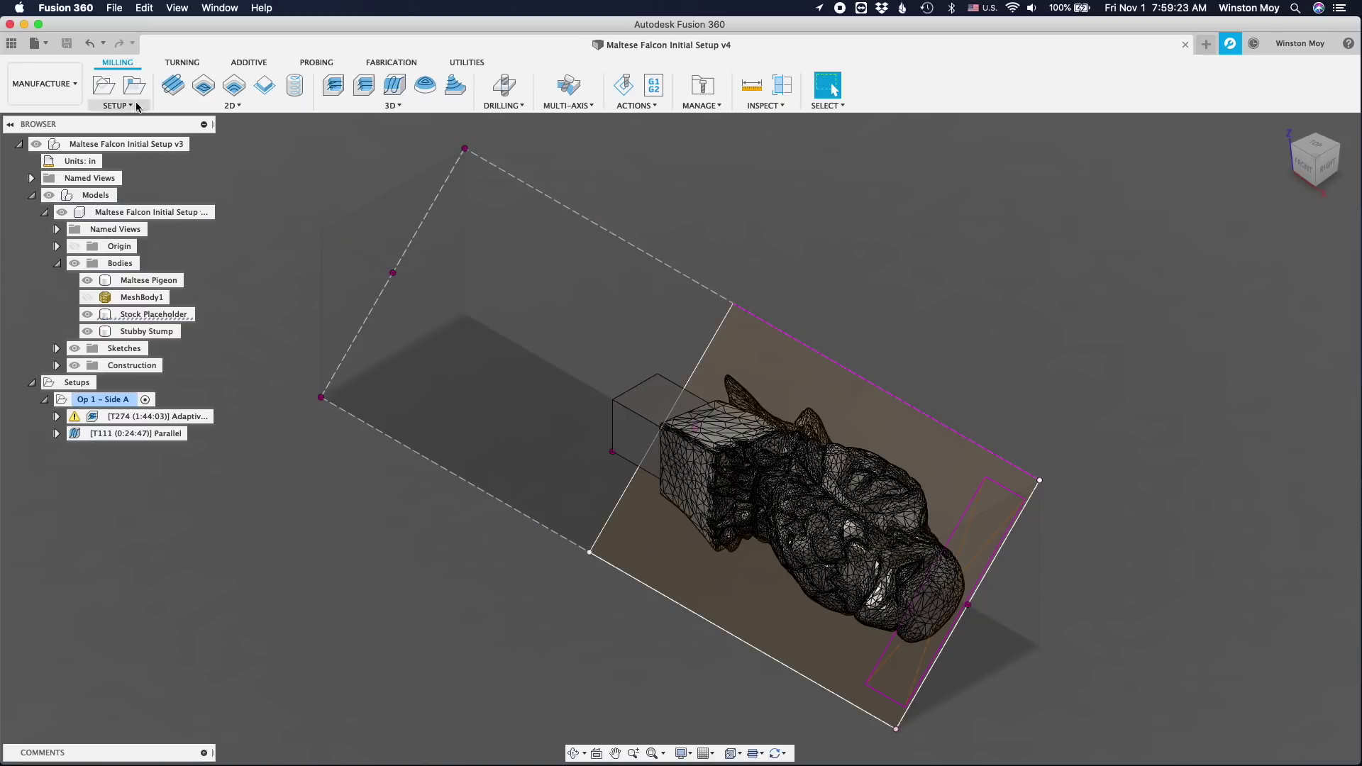
click(31, 195)
click(160, 246)
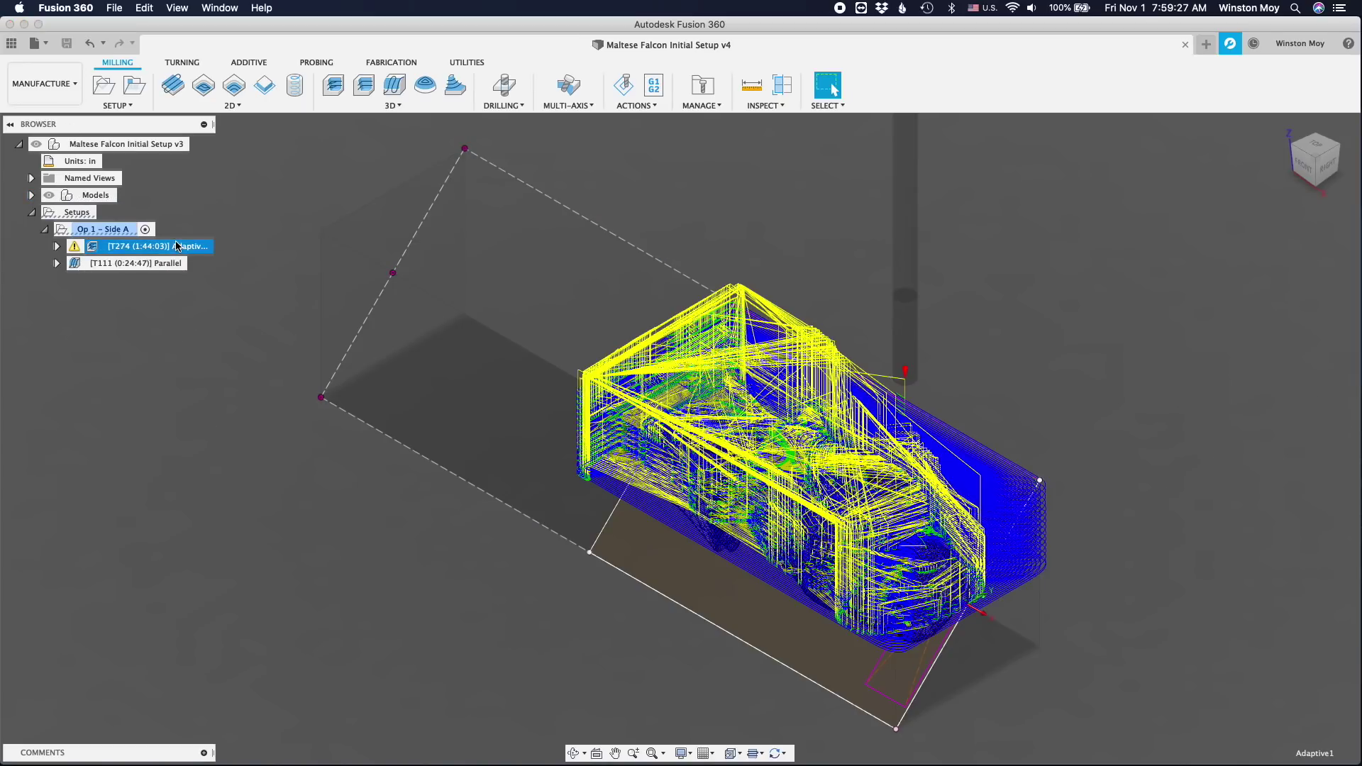
right_click(185, 248)
click(198, 253)
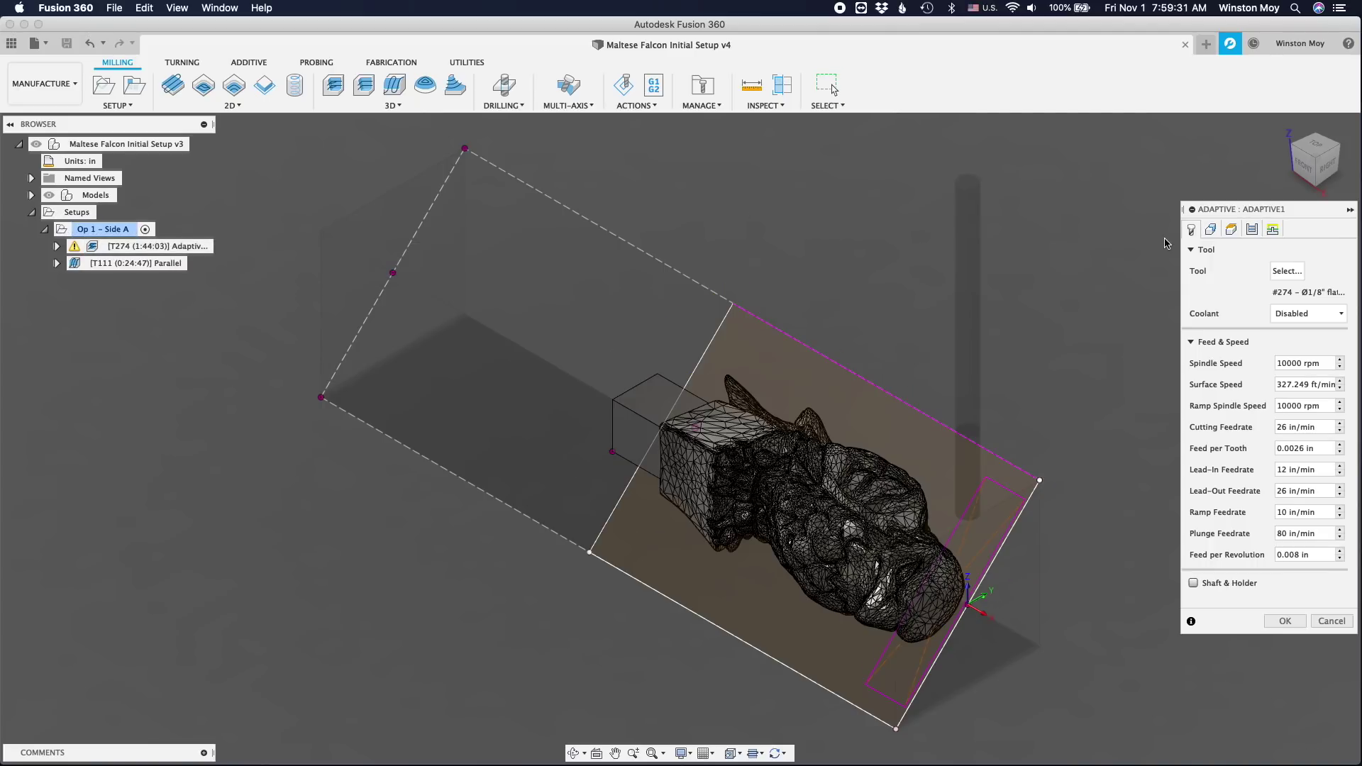
click(1212, 231)
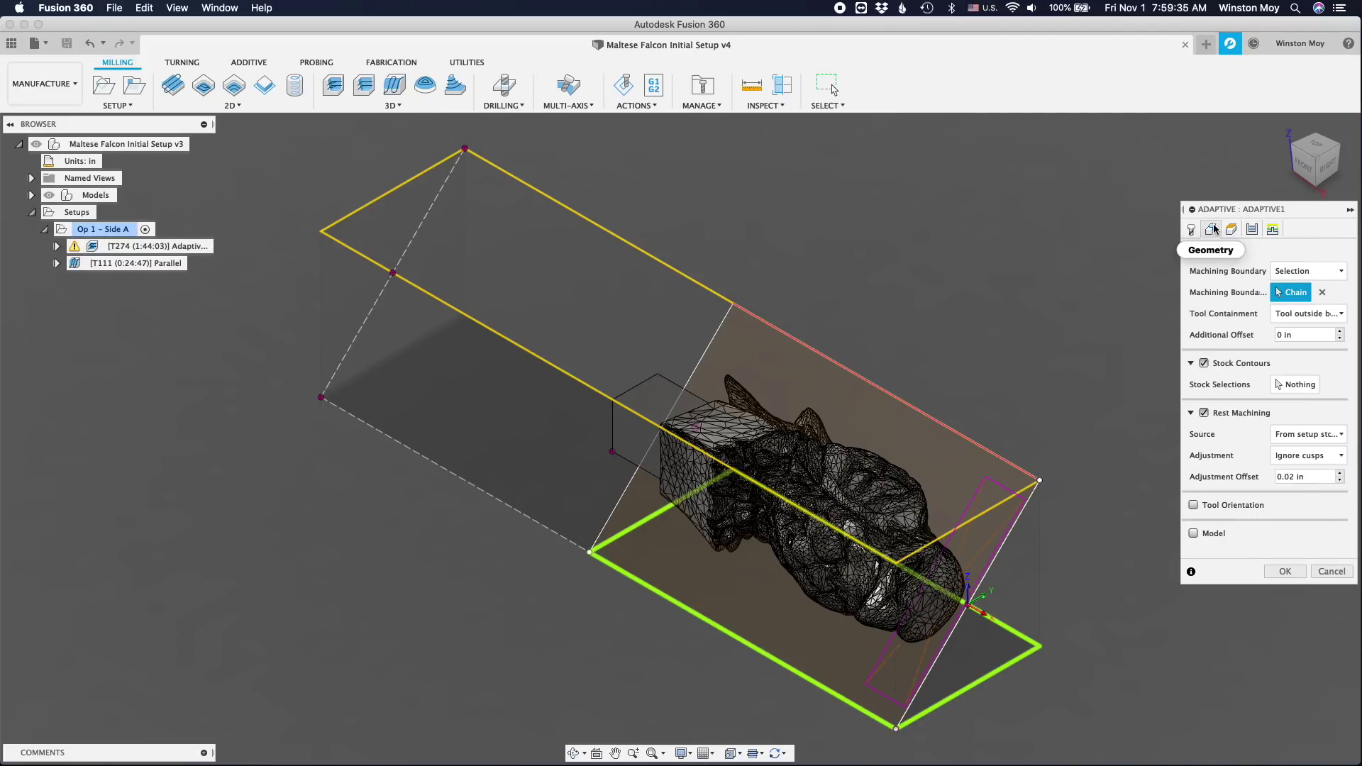
mouse_move(1315, 156)
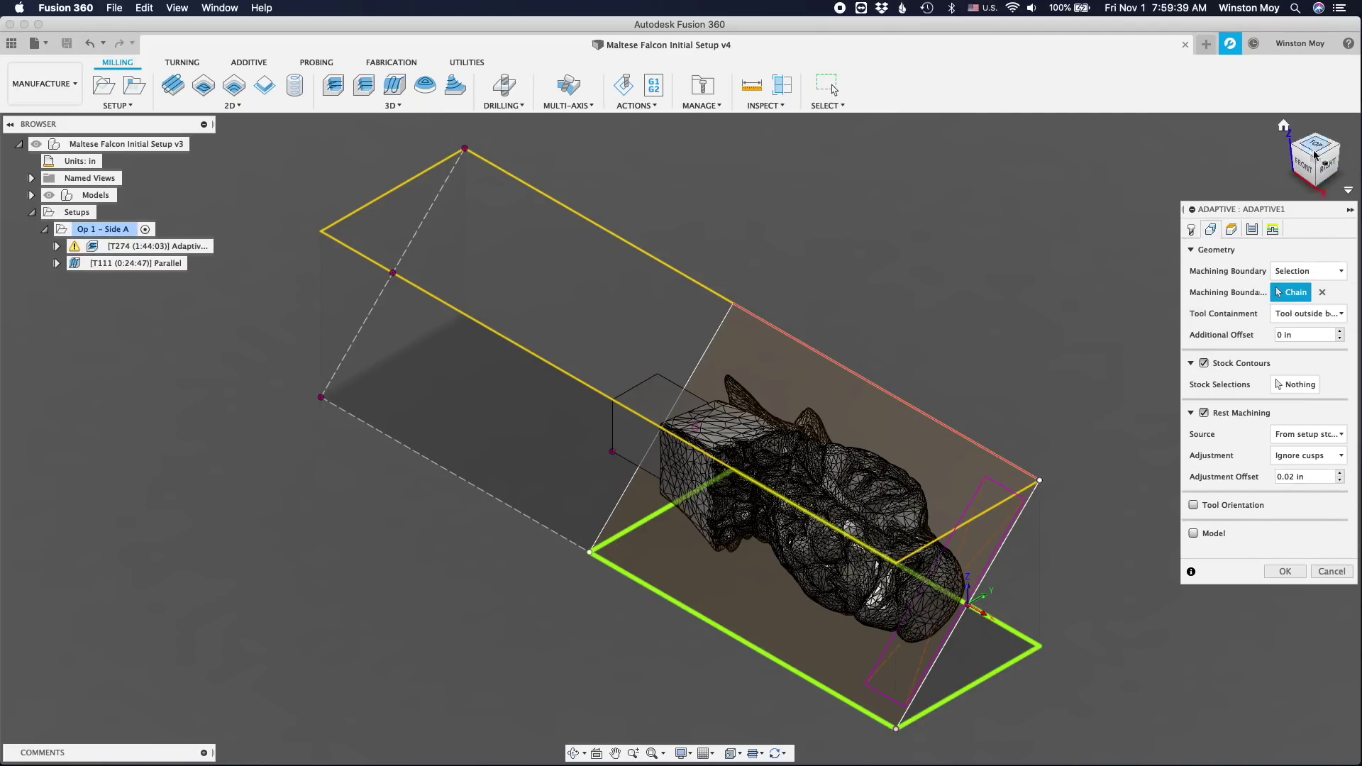
drag(1320, 145, 1055, 309)
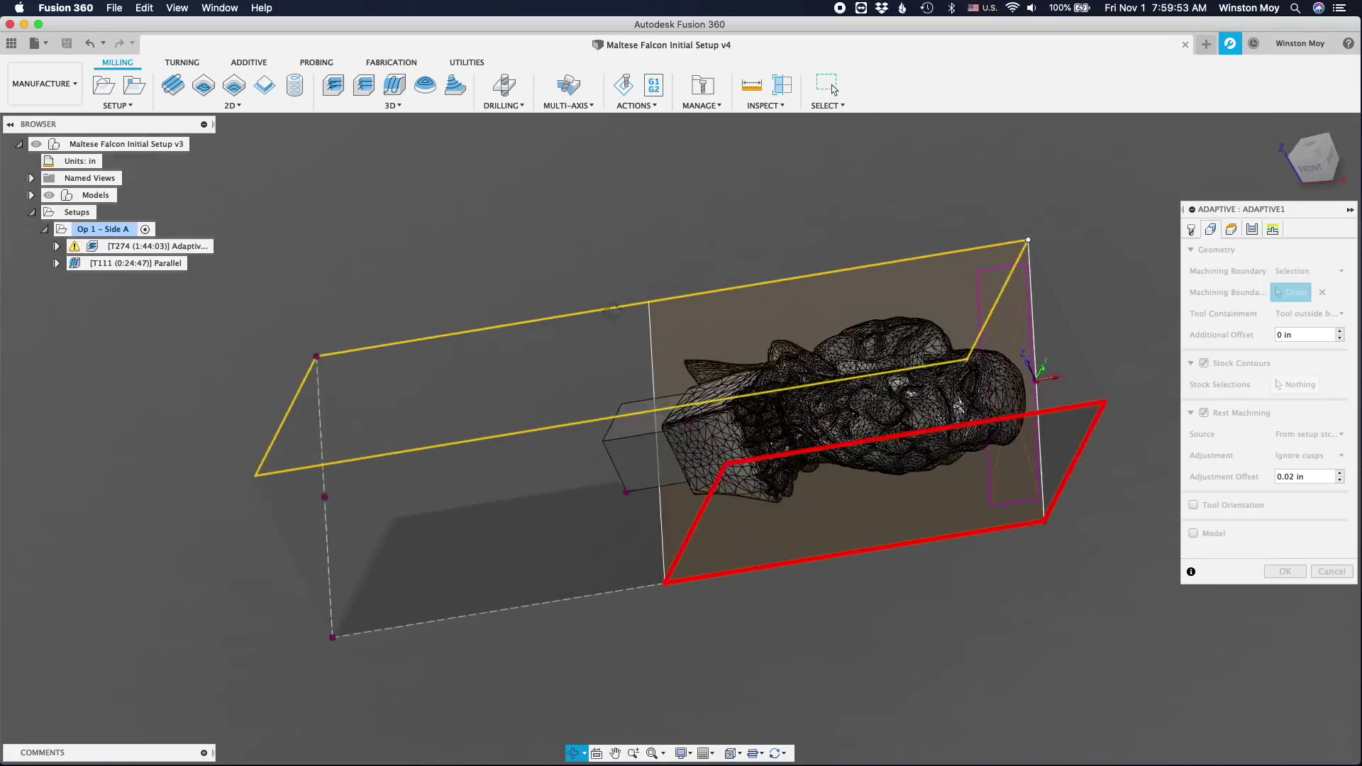
click(1321, 292)
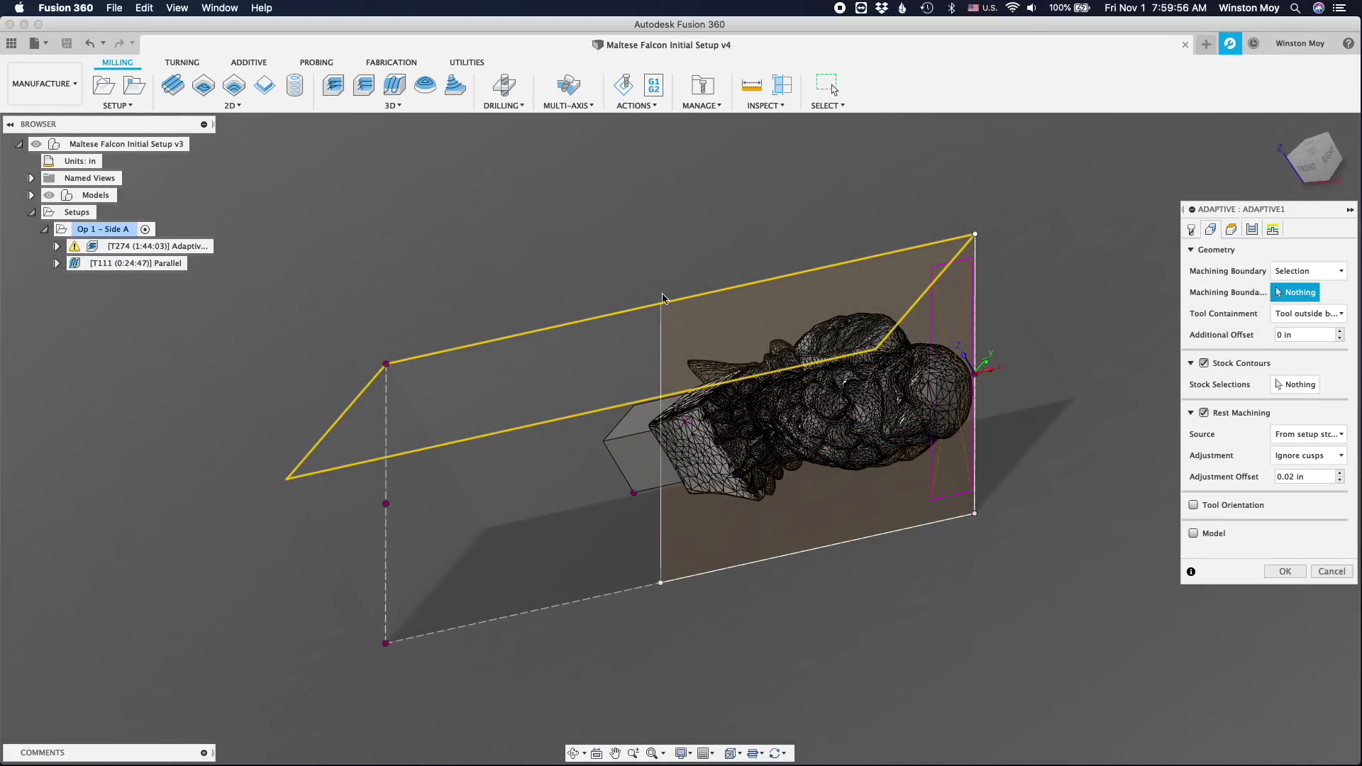
click(663, 352)
Copy Op 1 – Side A into a new Op 2 – Side B setup oriented by a chosen axis
click(1331, 572)
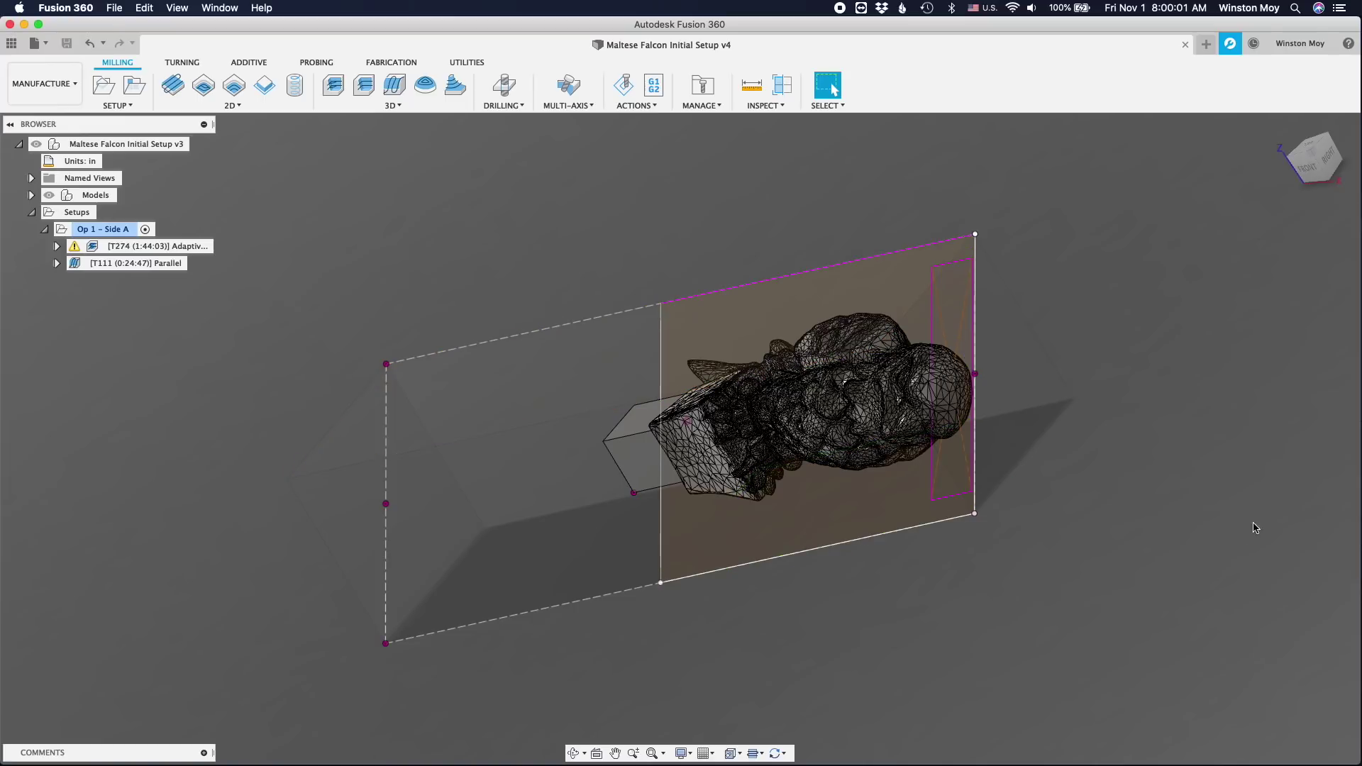
click(1281, 130)
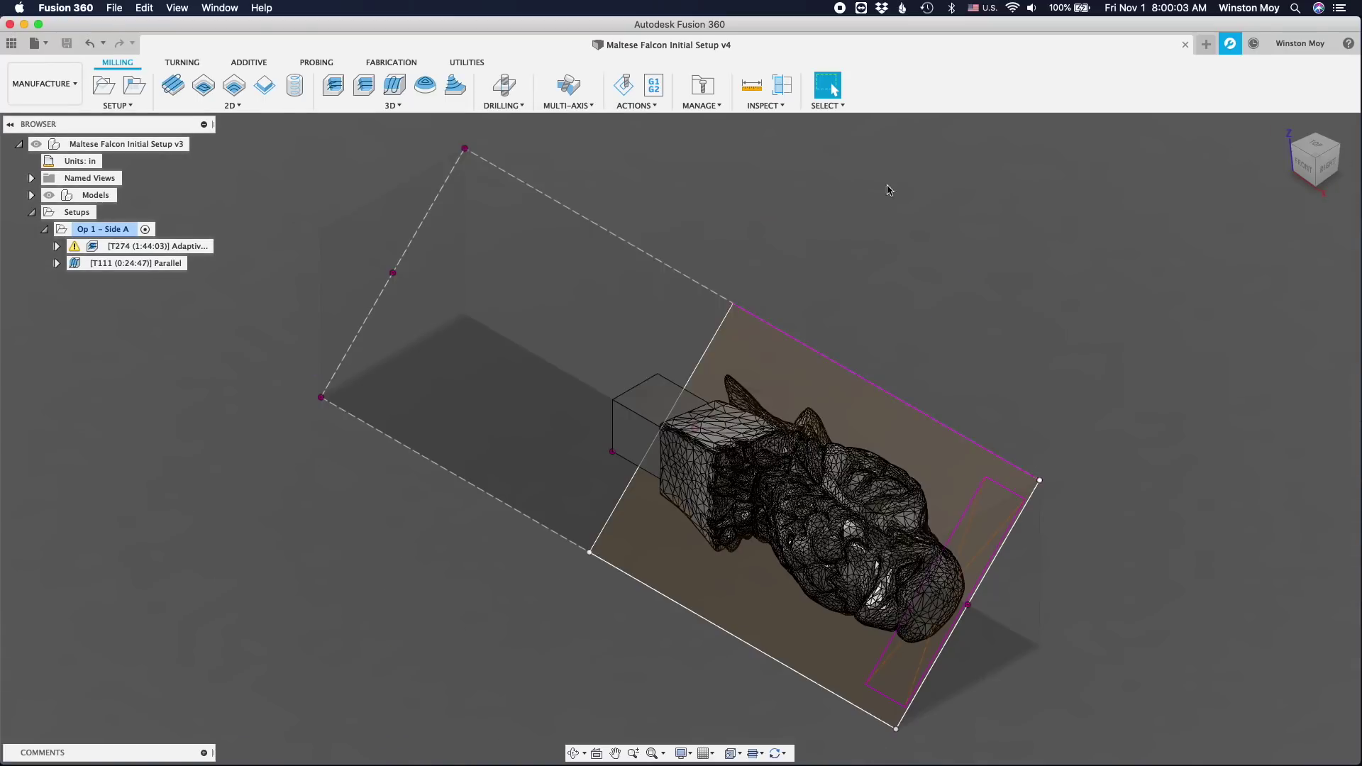
click(103, 229)
key(super+c)
key(super+v)
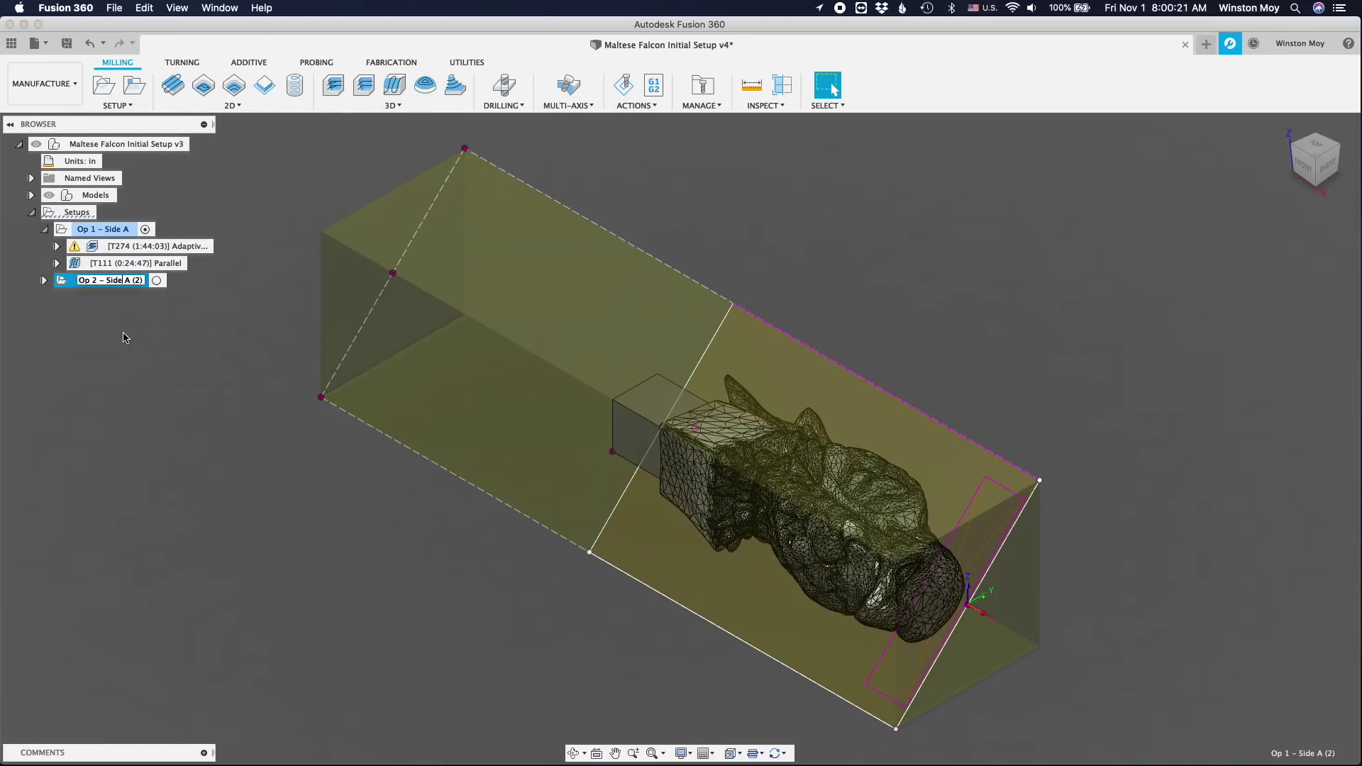
double_click(142, 287)
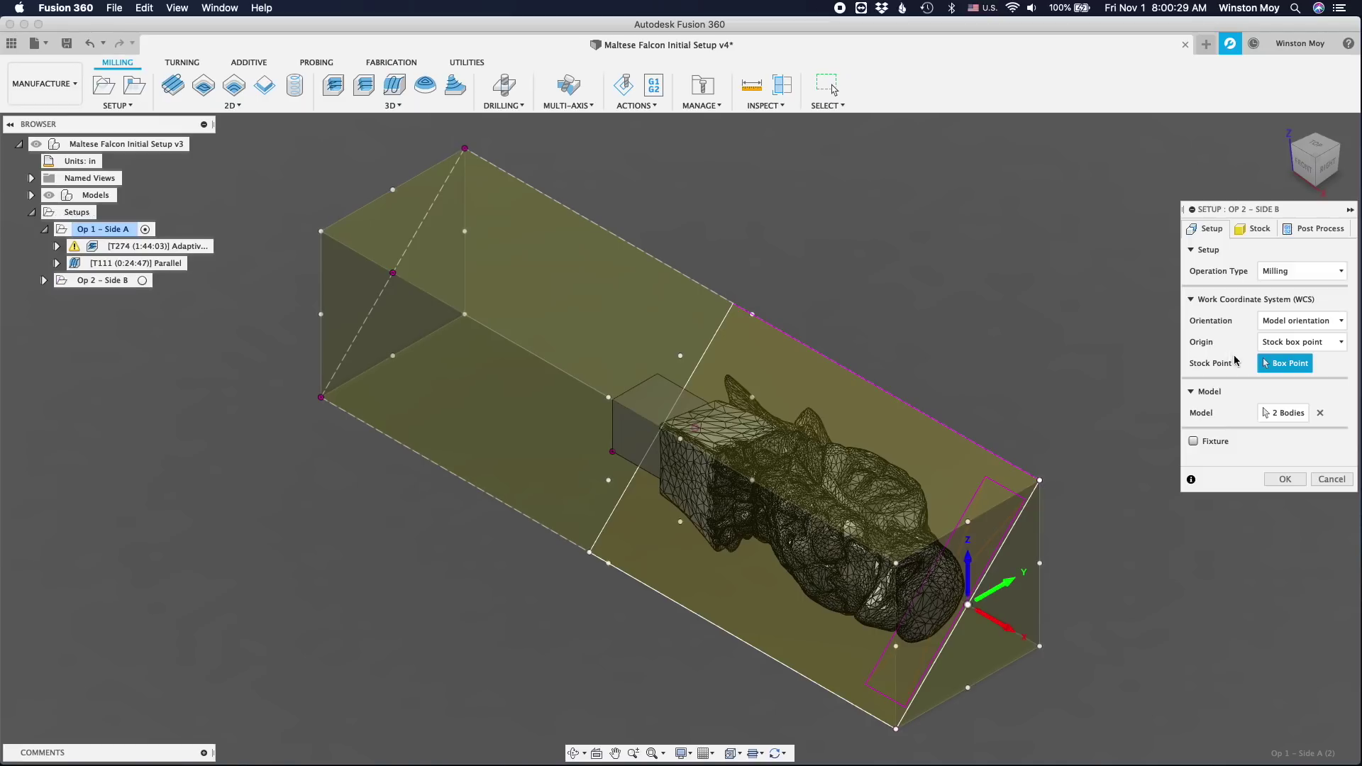
click(1302, 320)
click(1298, 341)
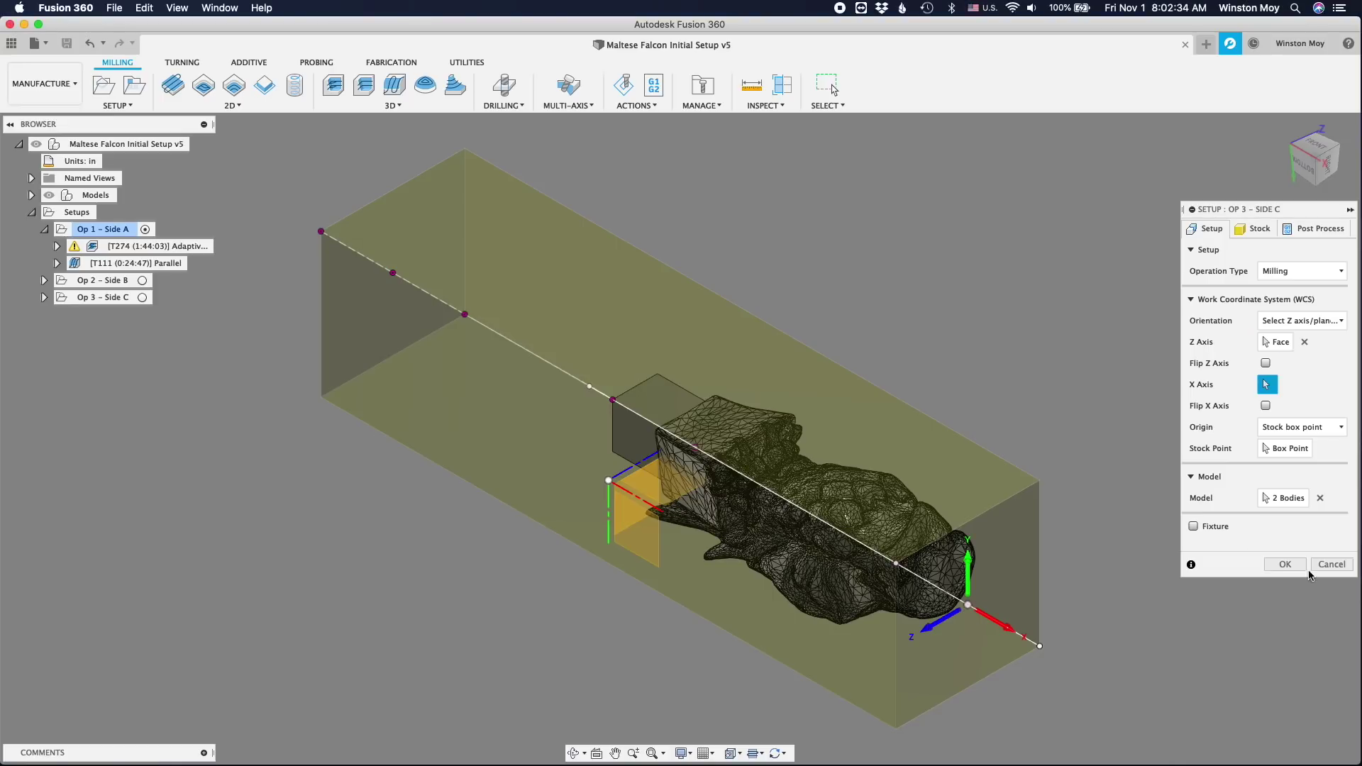
Duplicate Op 3 – Side C as Op 4 – Side D and confirm its orientation
right_click(91, 302)
click(85, 547)
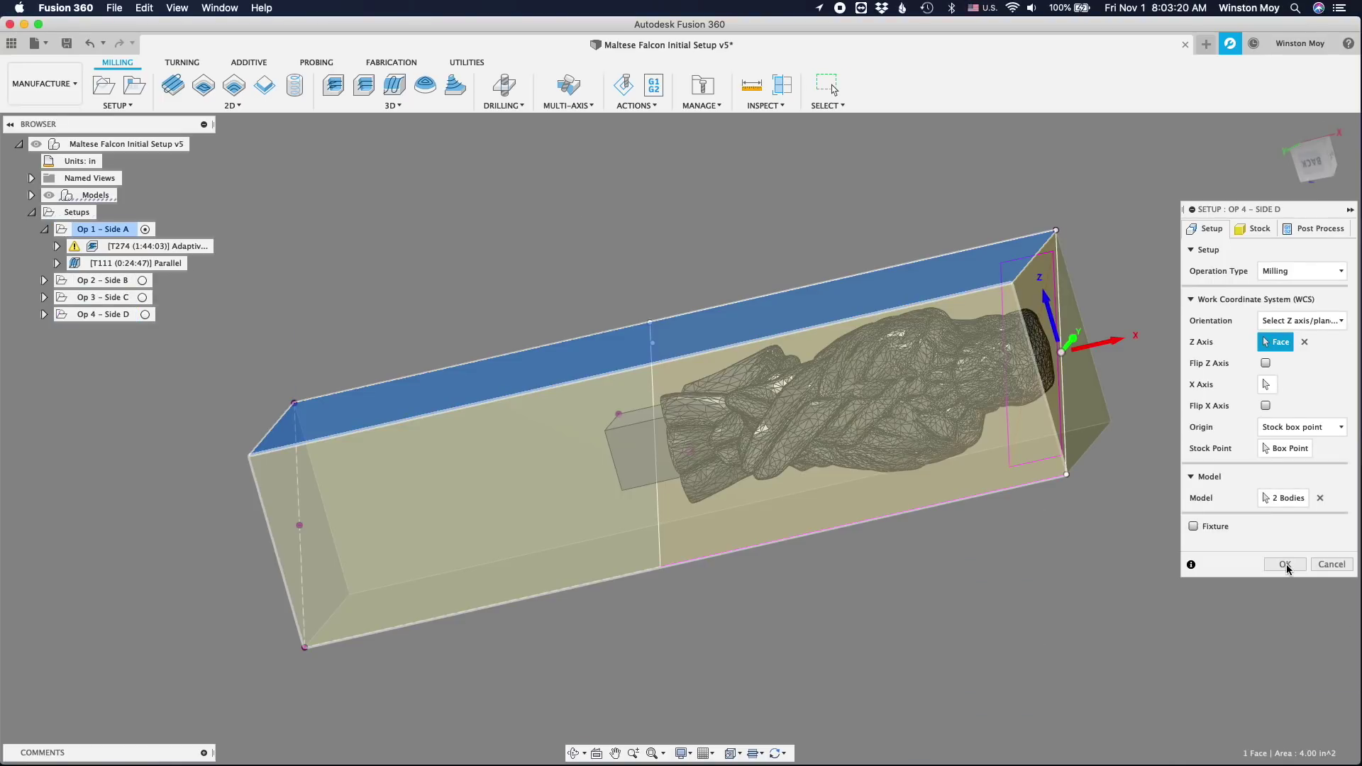
click(1285, 567)
click(78, 213)
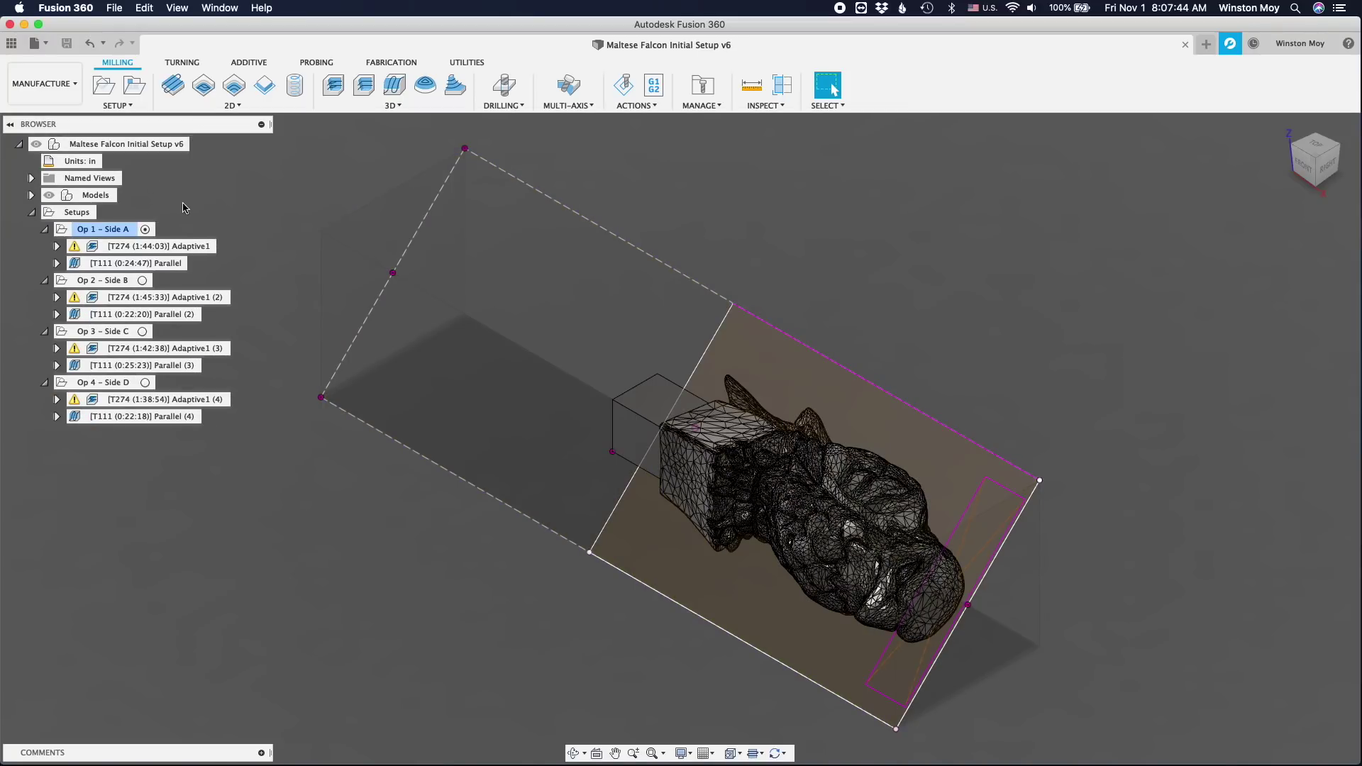
Preview the adaptive and parallel toolpaths of Sides A, B, C and D in turn
click(184, 247)
click(161, 264)
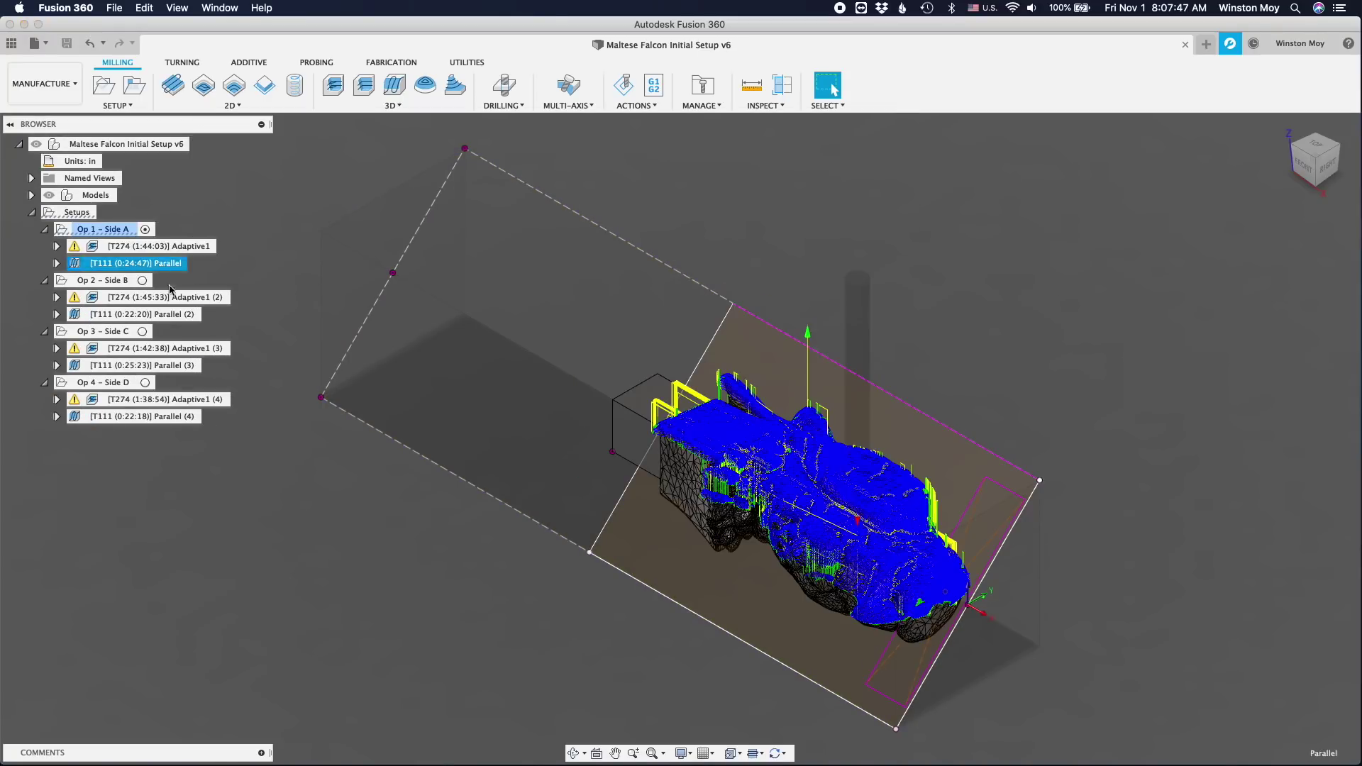
click(174, 299)
click(177, 315)
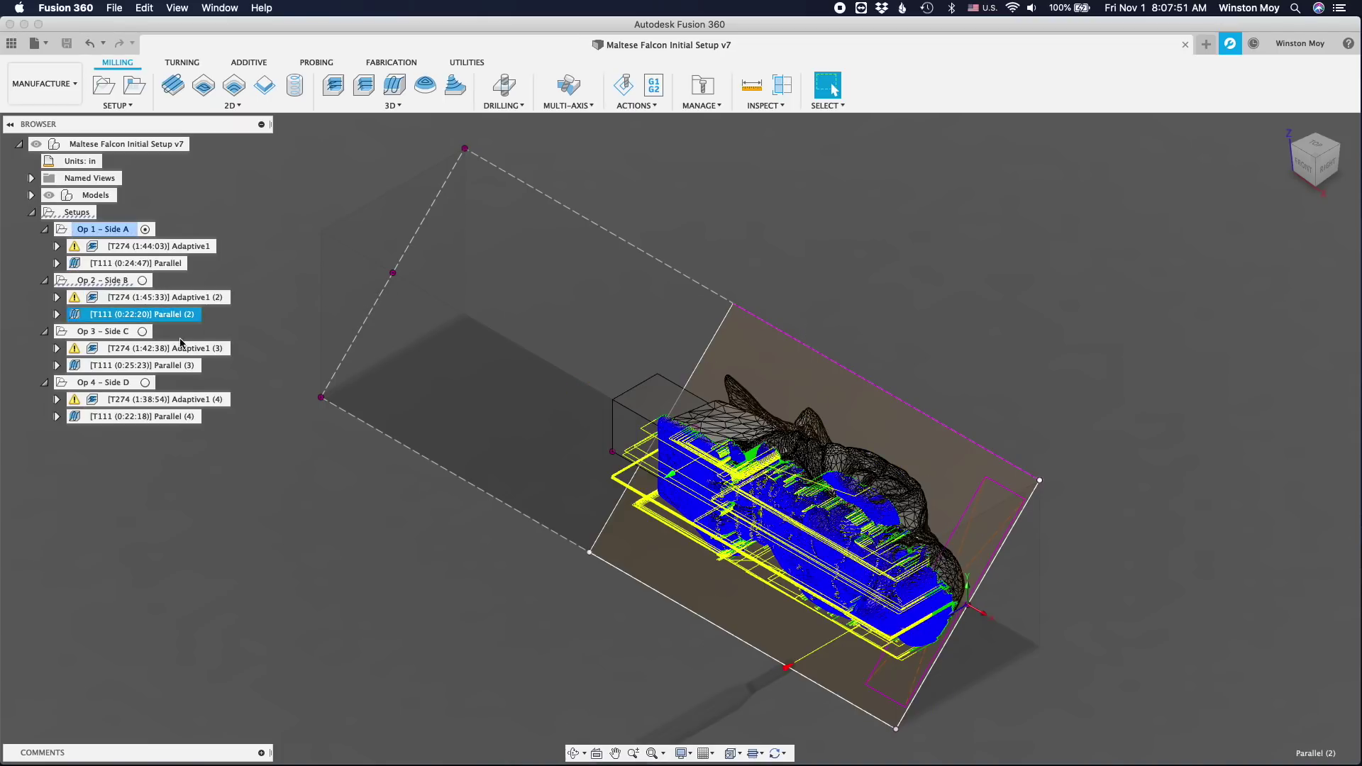
click(182, 349)
click(184, 365)
click(187, 399)
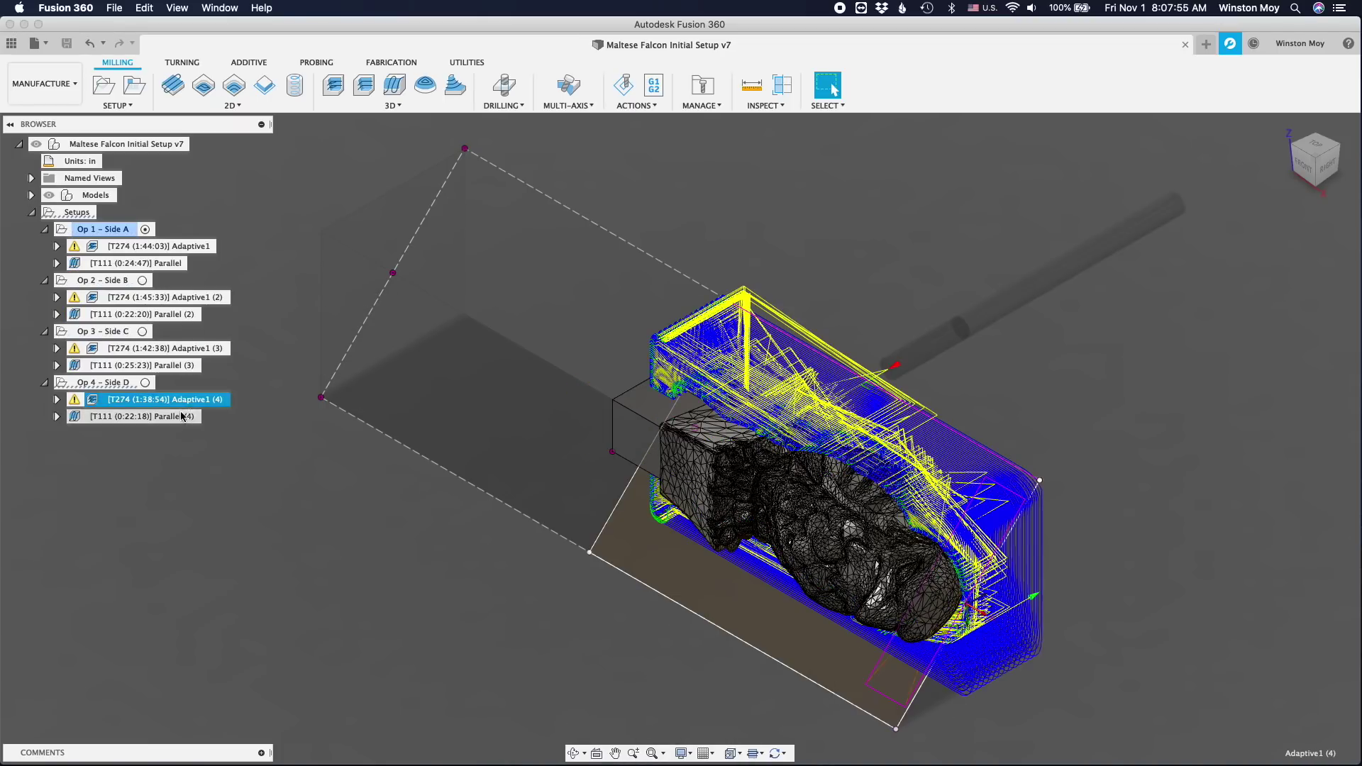
click(218, 415)
click(295, 312)
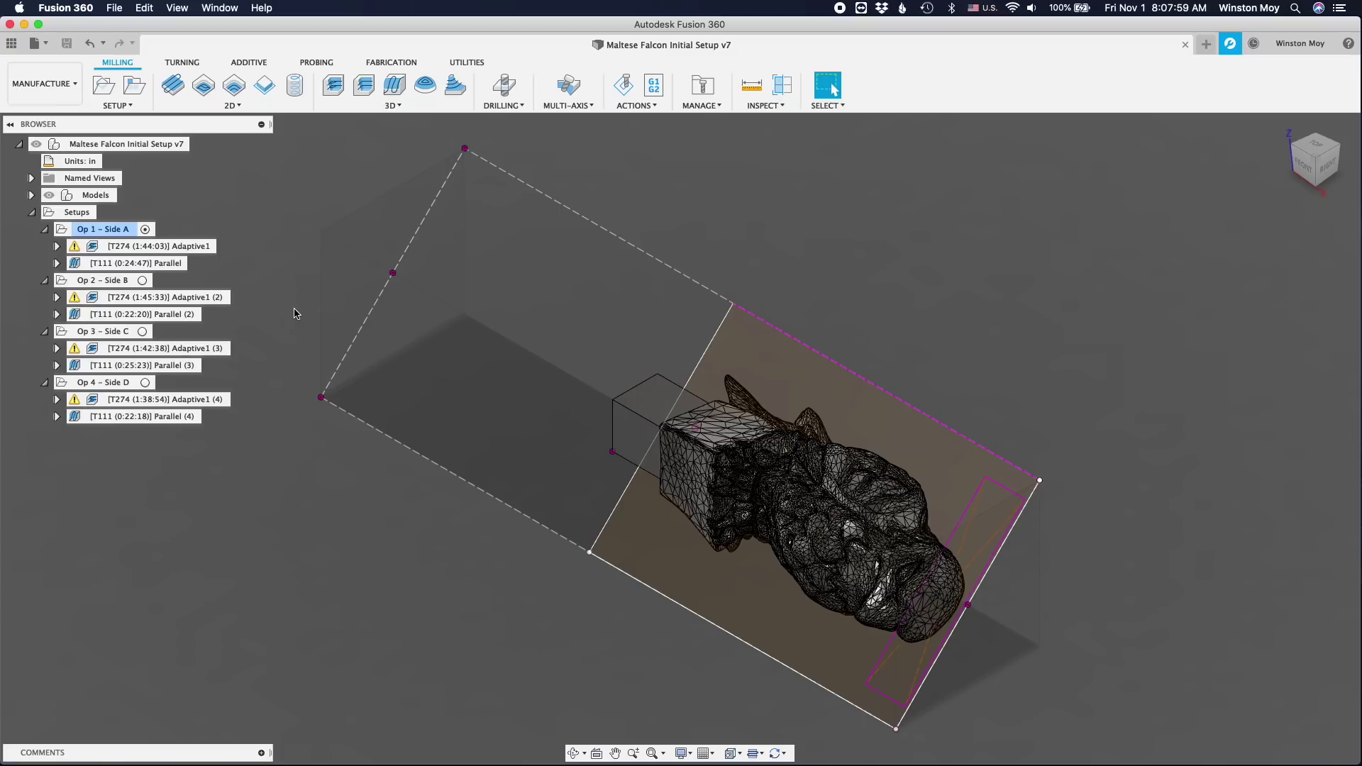
Display the Side A and Side C adaptive toolpaths together and orbit over the part
click(161, 246)
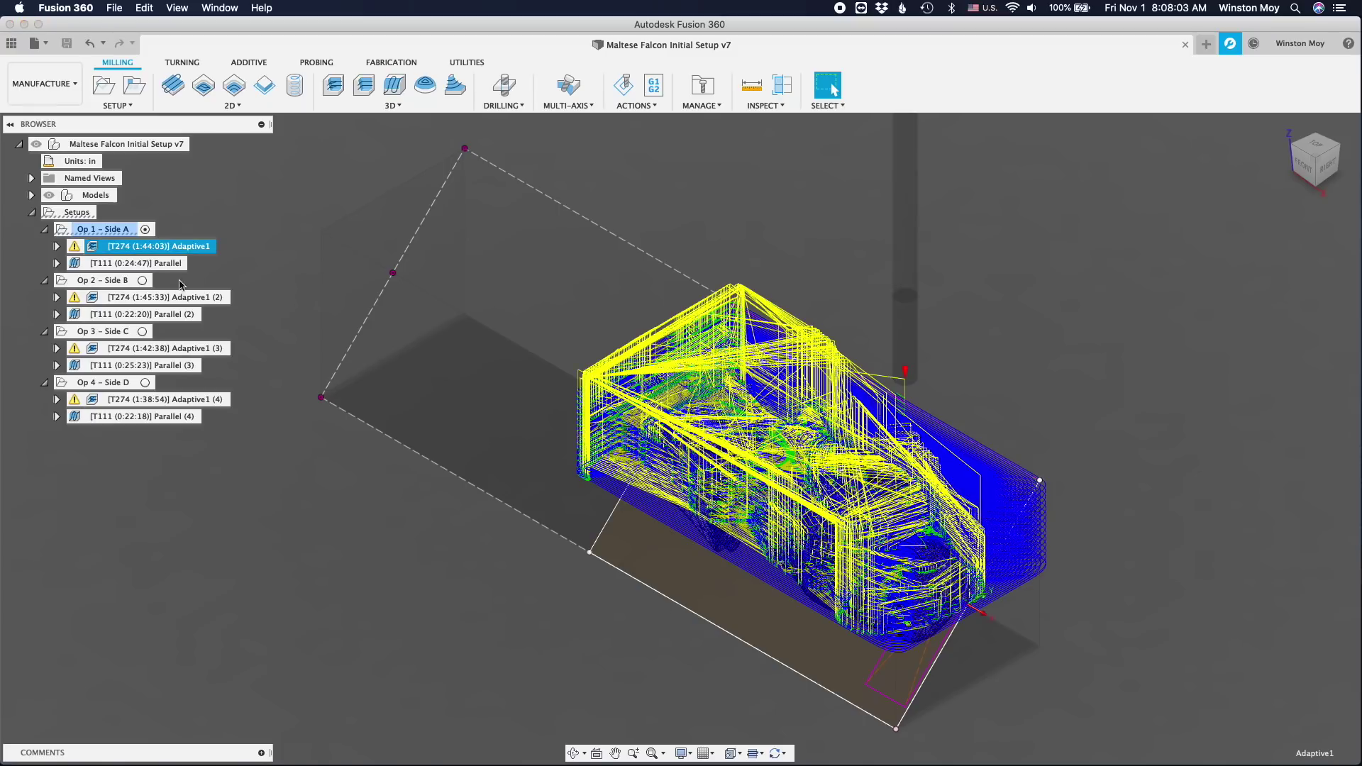
super+click(171, 347)
shift+middle_drag(936, 525, 1316, 161)
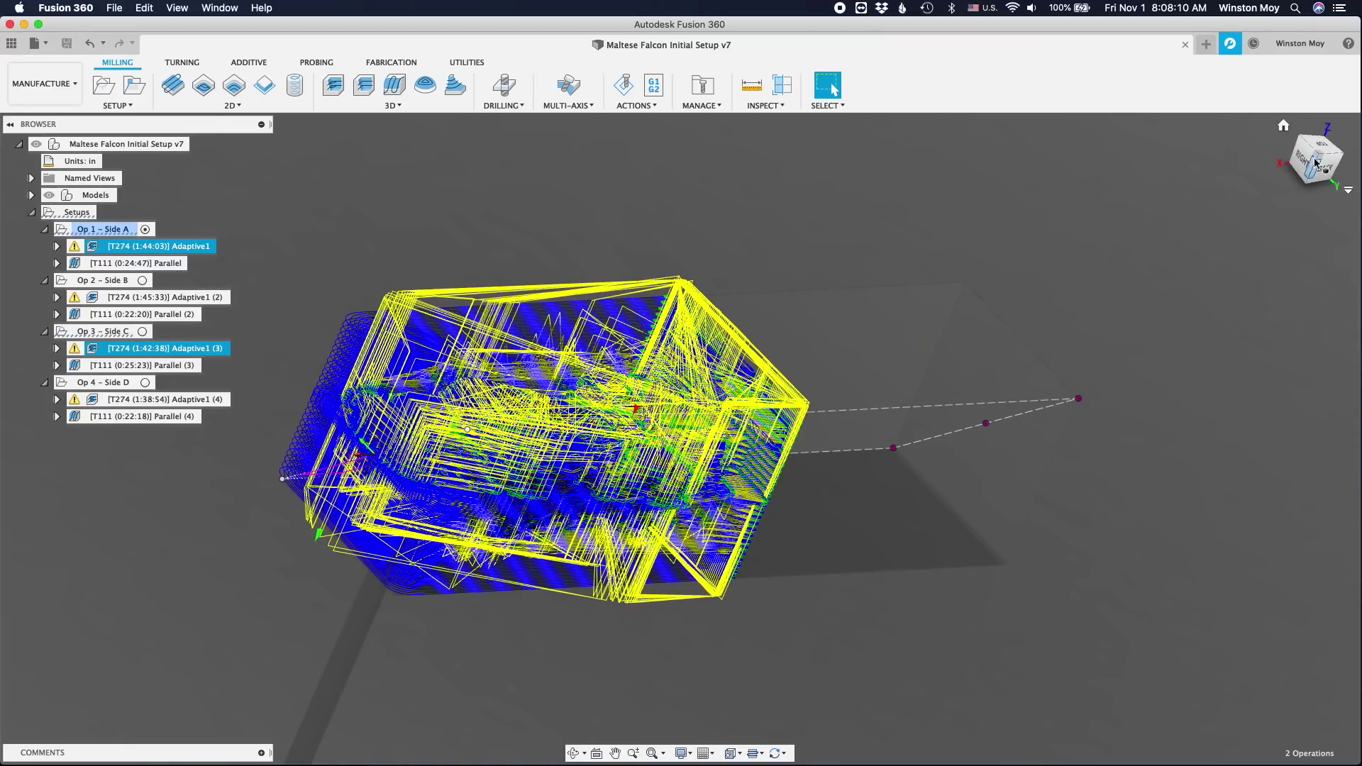
click(1316, 162)
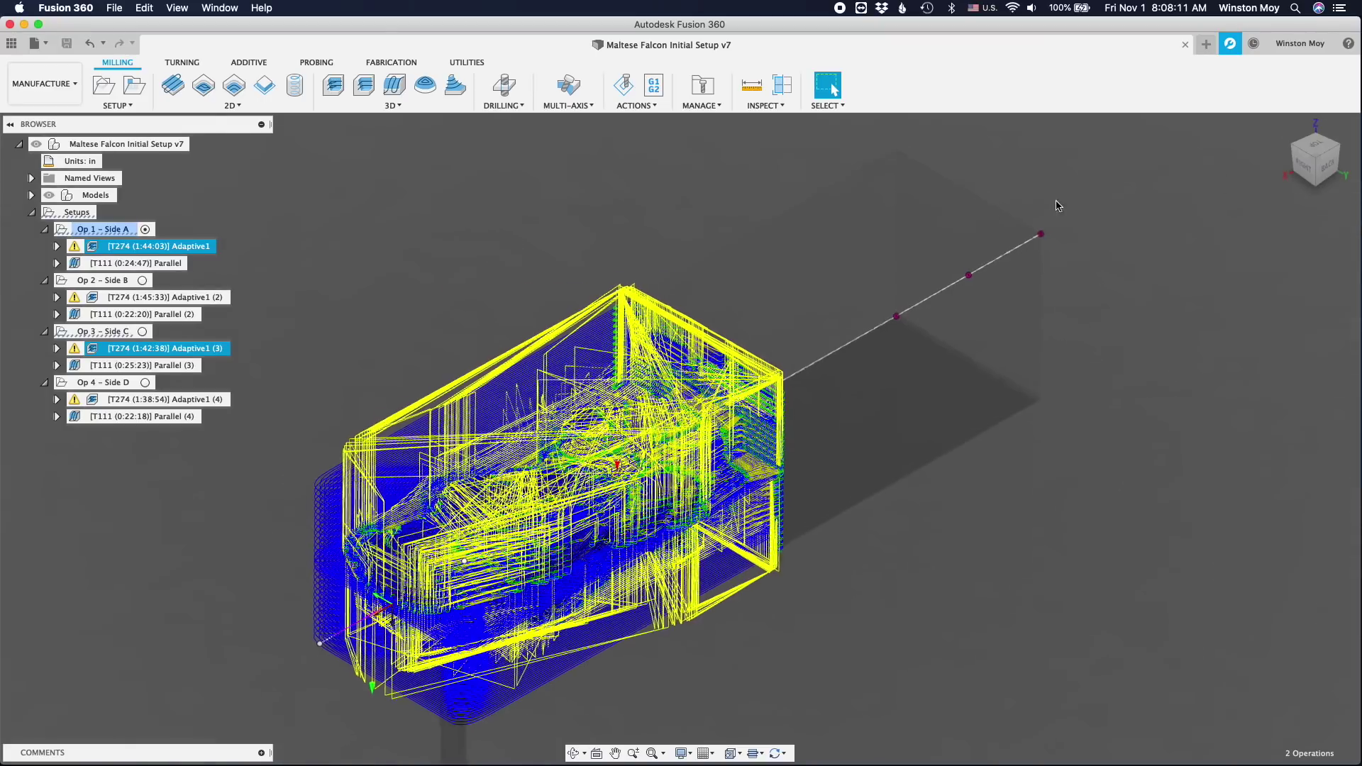
Delete the Side D adaptive roughing operation, Adaptive1 (4)
click(152, 402)
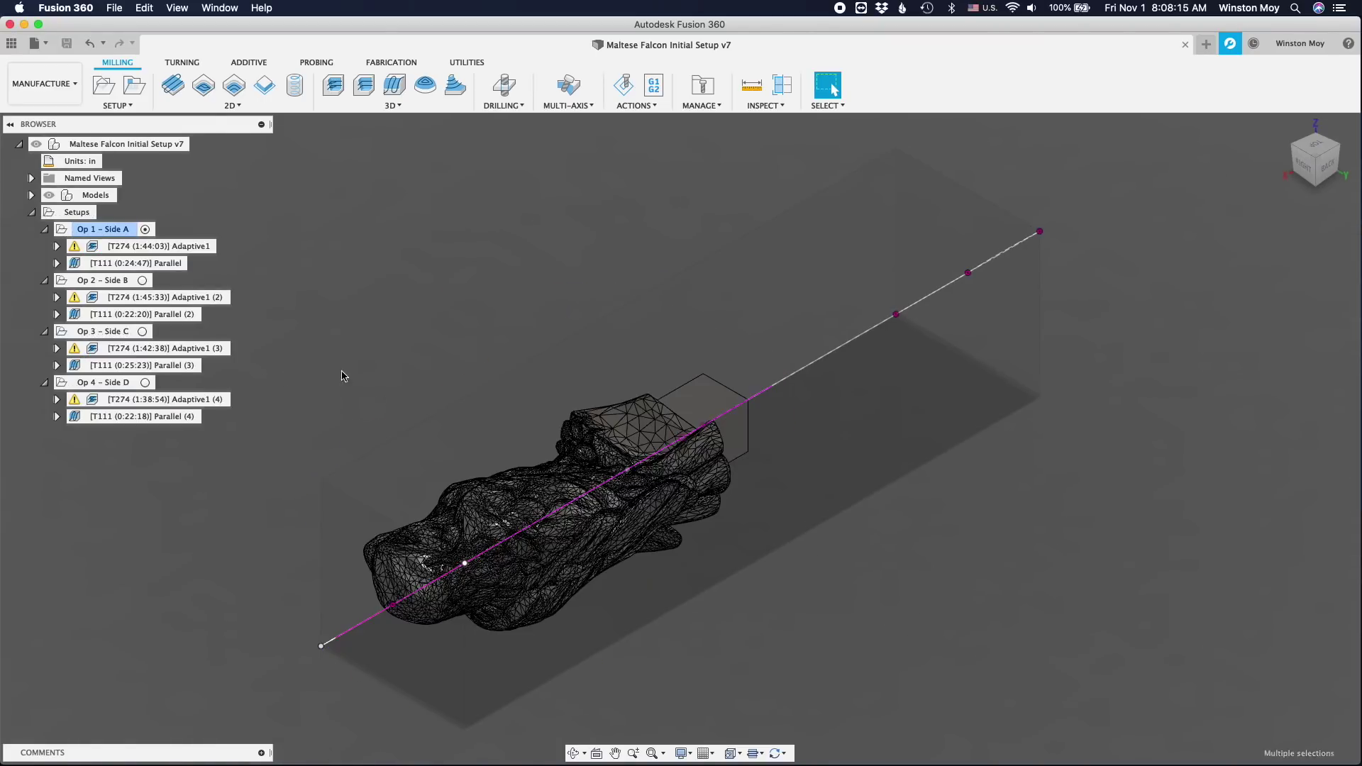
click(346, 337)
click(198, 402)
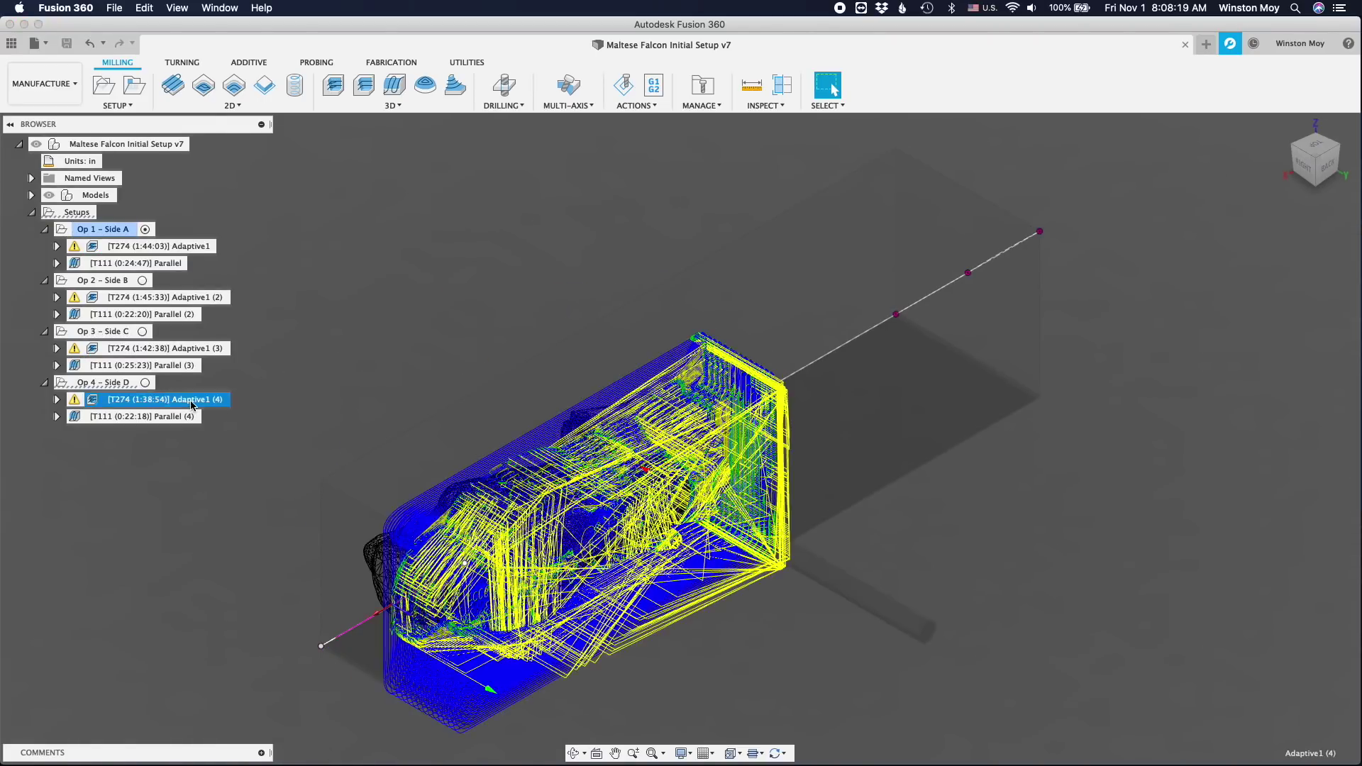
key(Delete)
Inspect the Side C and Side A roughing toolpaths from a tilted top view
click(203, 348)
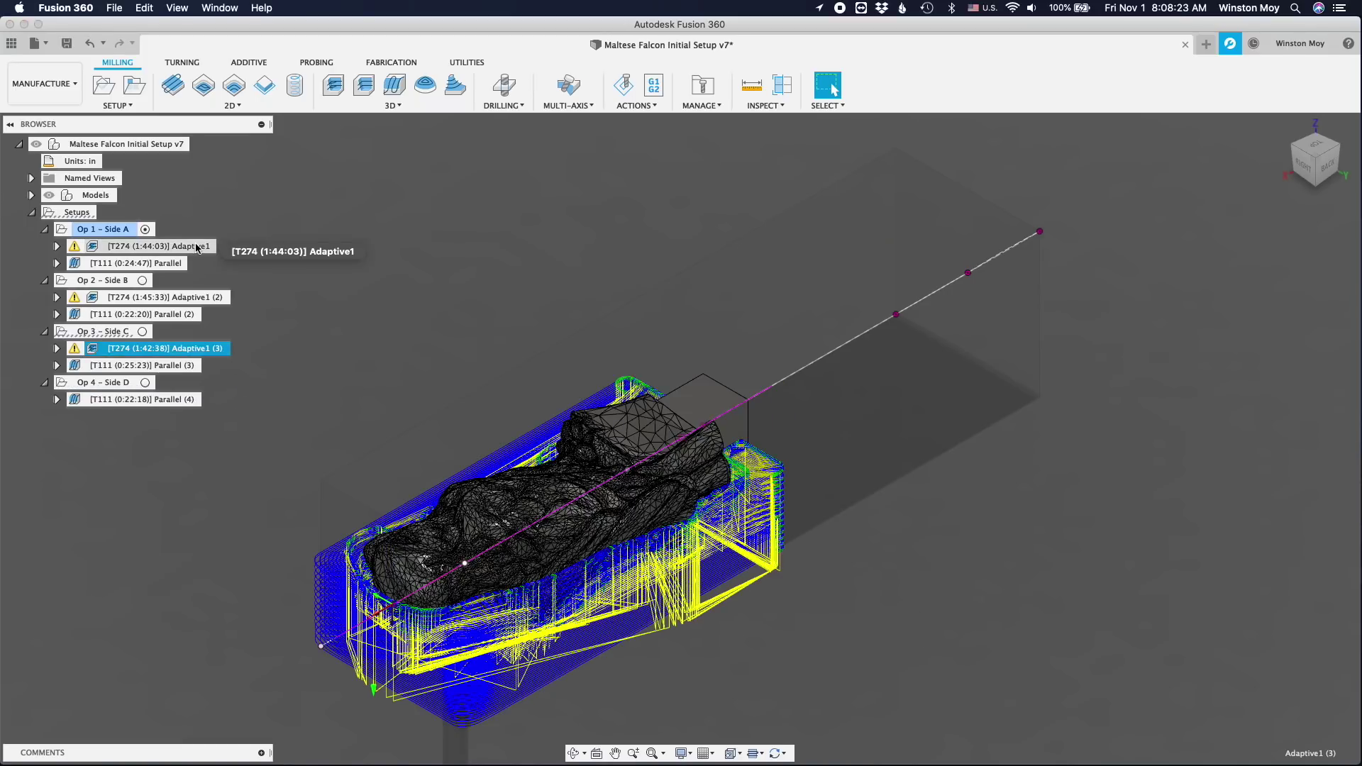
super+click(198, 249)
drag(1315, 161, 1289, 136)
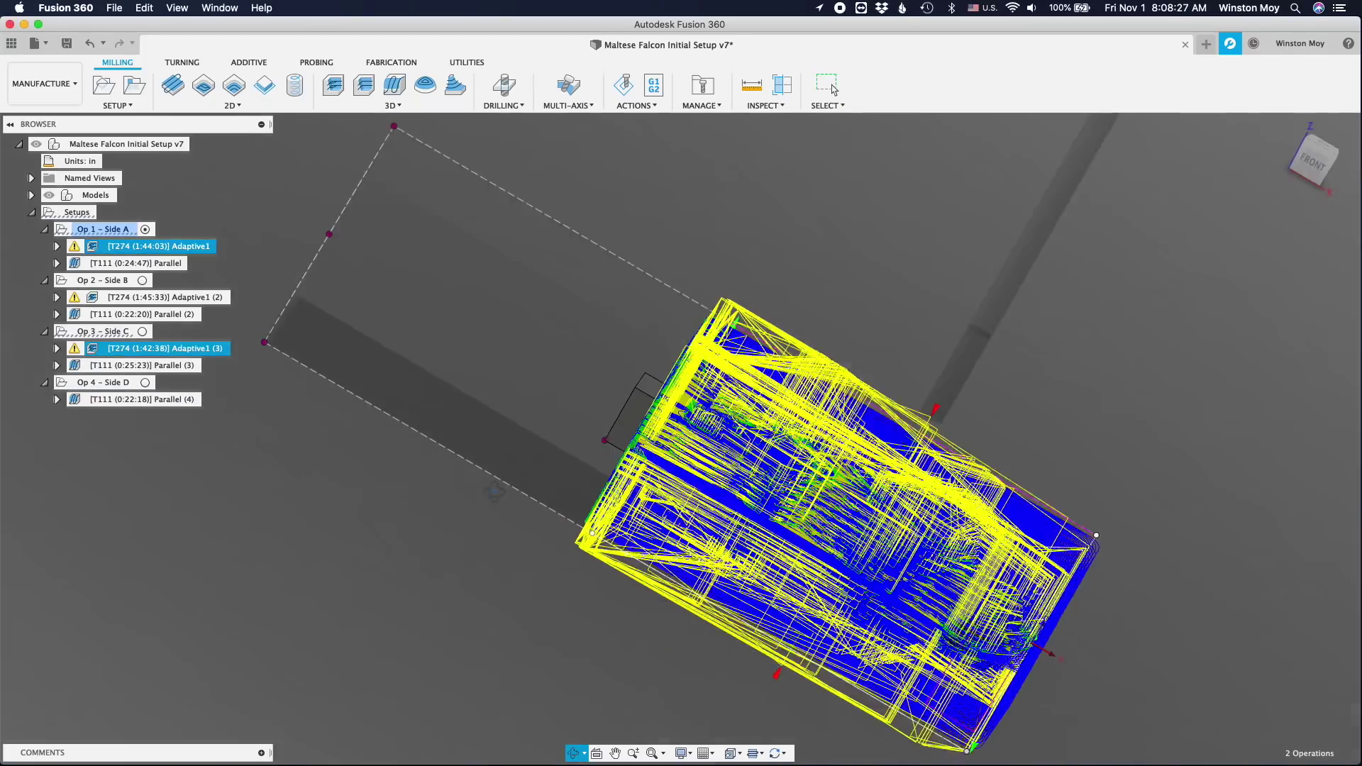
click(1284, 125)
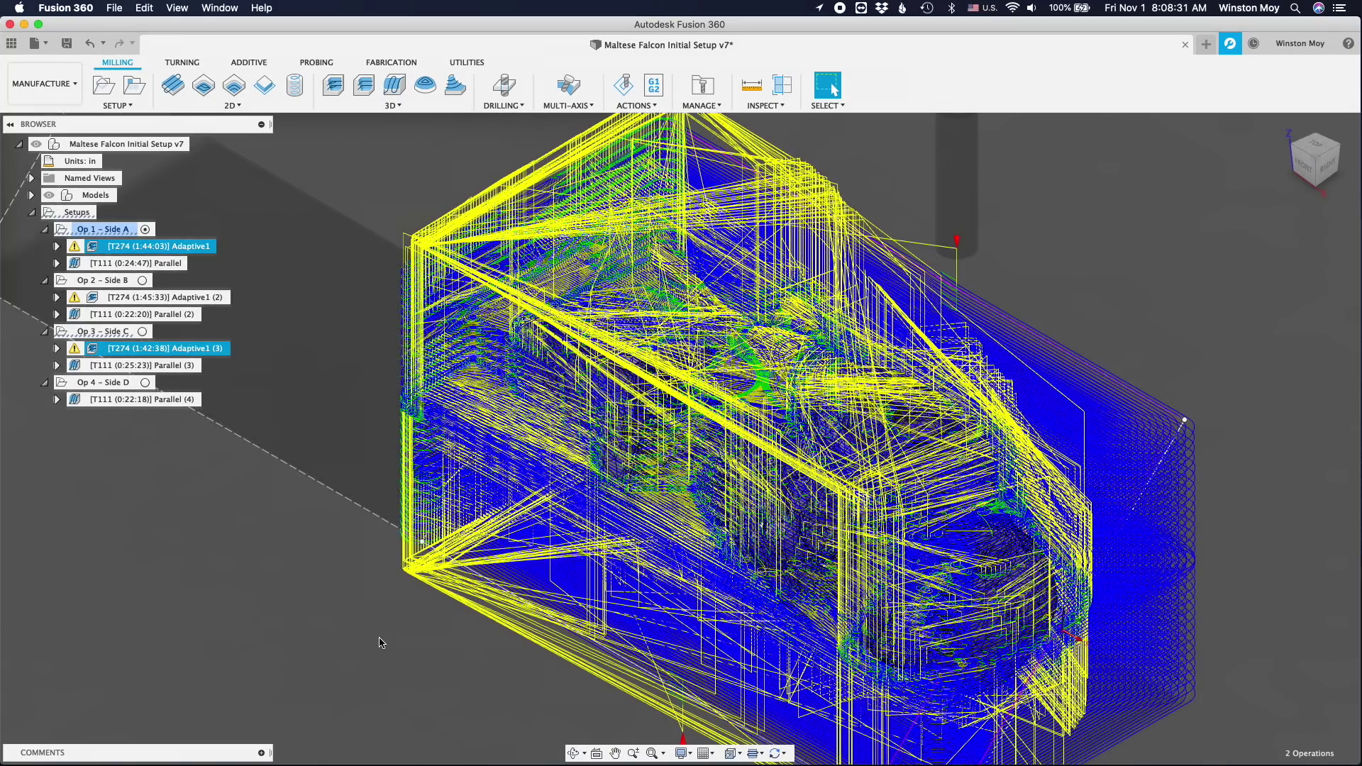
click(380, 641)
Simulate the Side C adaptive pass with opaque stock, then close the simulation
click(197, 348)
key(alt+s)
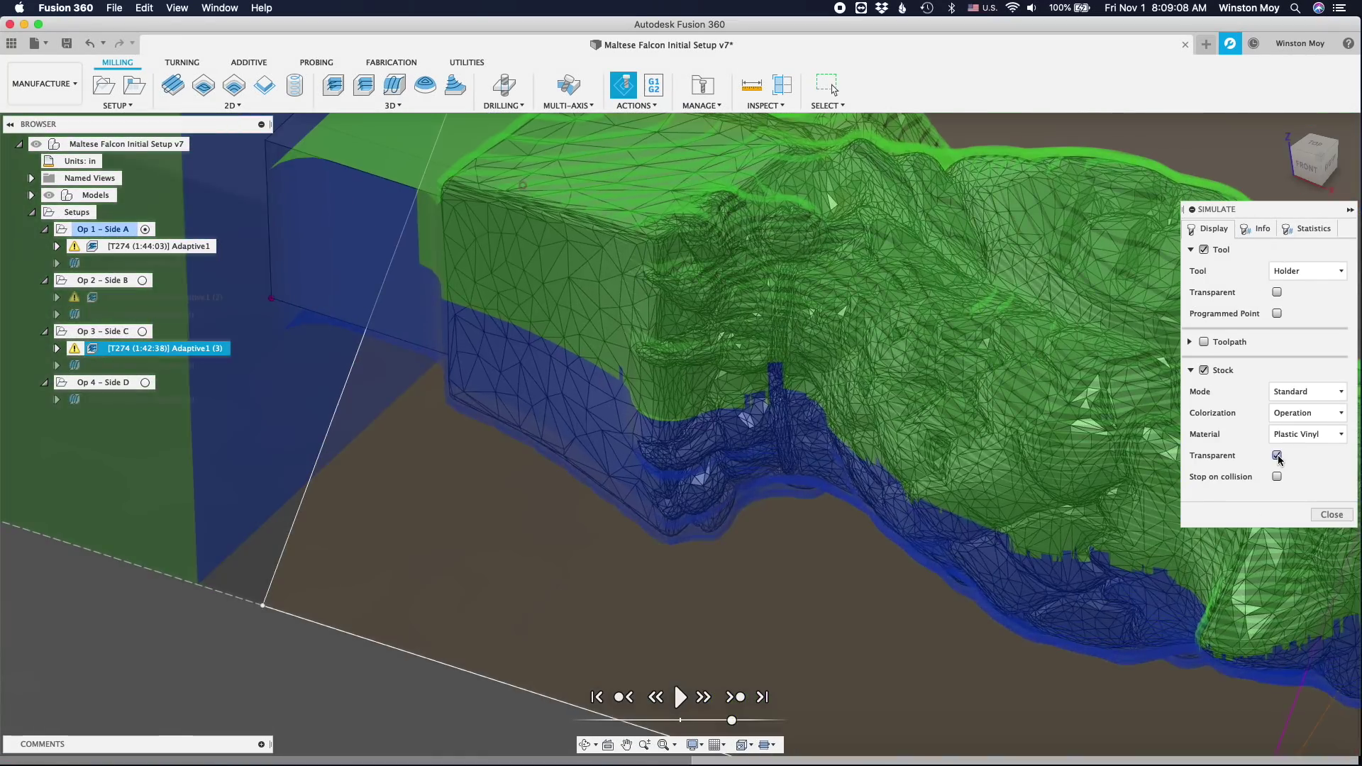
click(1277, 455)
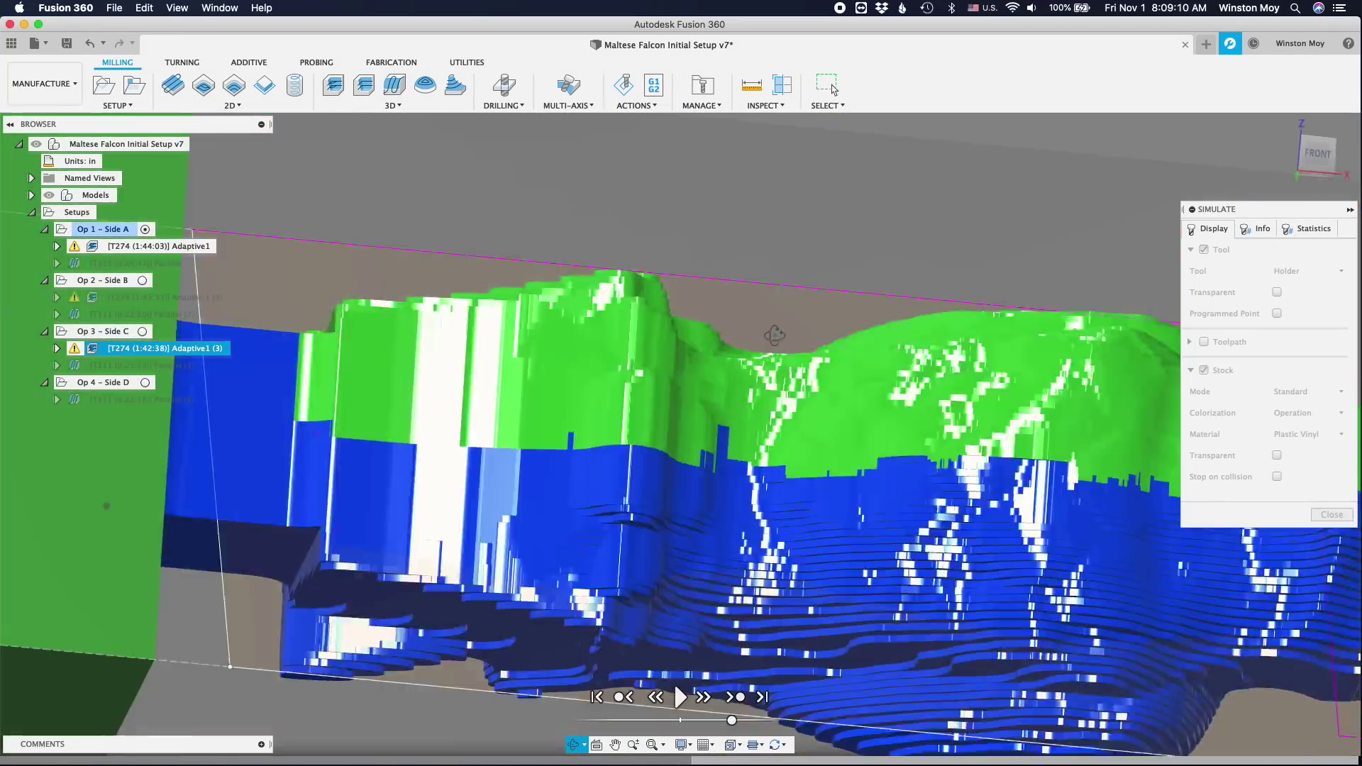
mouse_move(1065, 425)
shift+middle_down()
mouse_move(753, 349)
mouse_move(727, 383)
shift+middle_up()
click(1284, 127)
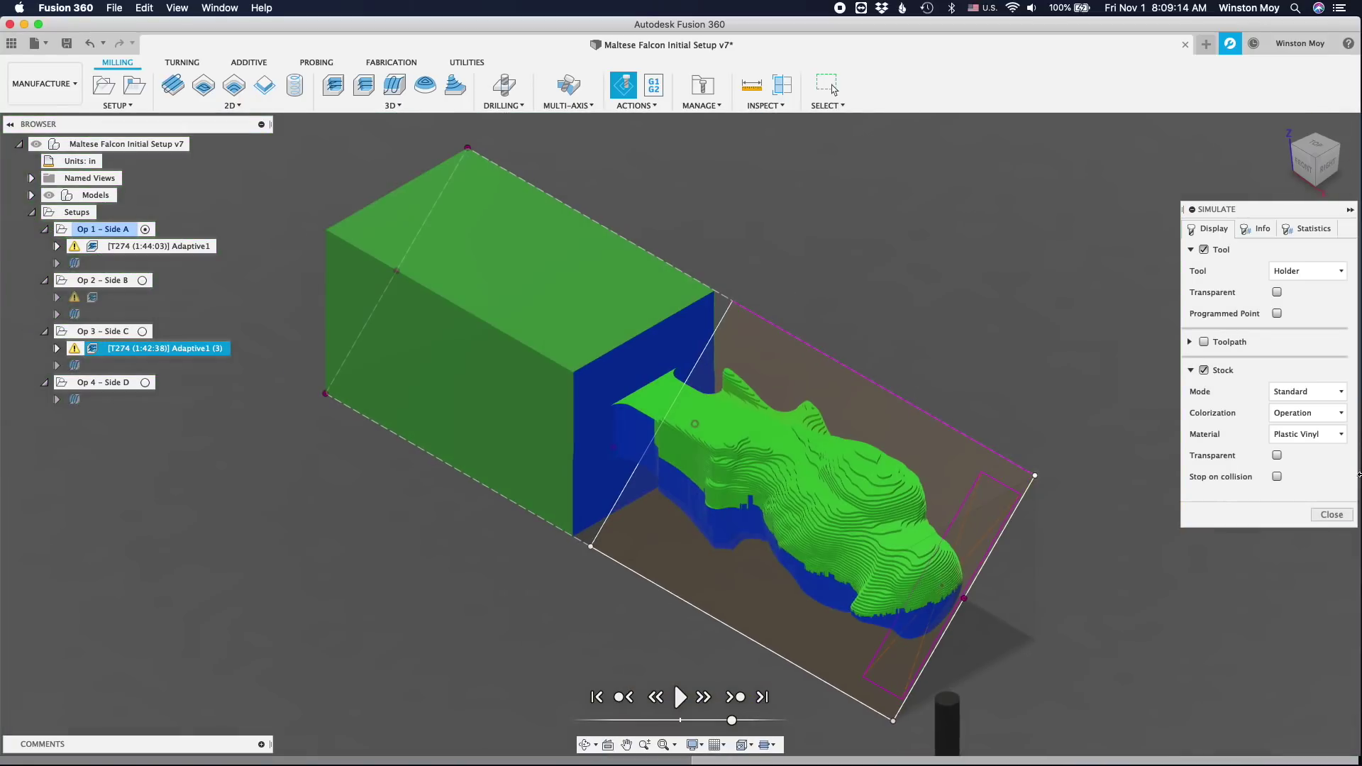
key(Escape)
Duplicate the Side A adaptive pass and move the copy into Op 2 – Side B
click(202, 247)
key(super+v)
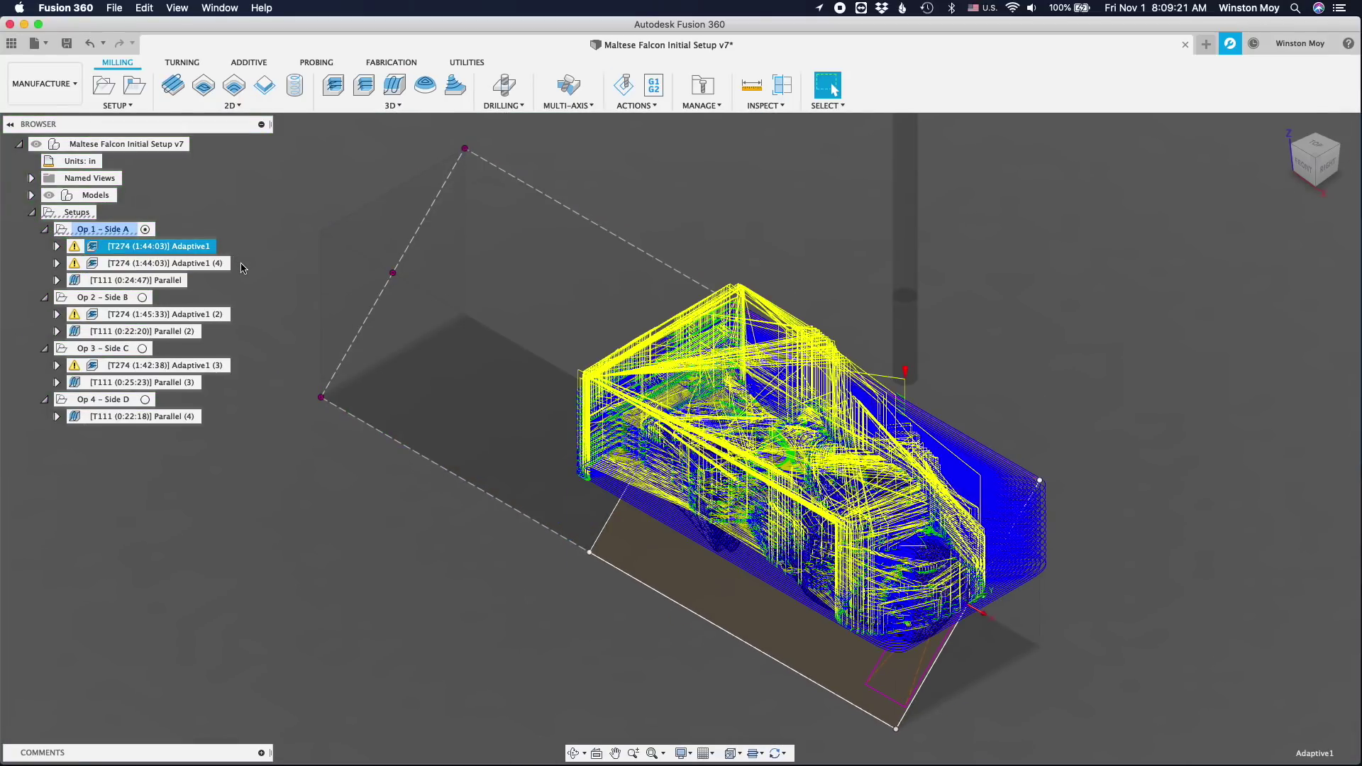
right_click(104, 263)
mouse_move(139, 263)
mouse_down()
mouse_move(165, 279)
mouse_move(107, 296)
mouse_up()
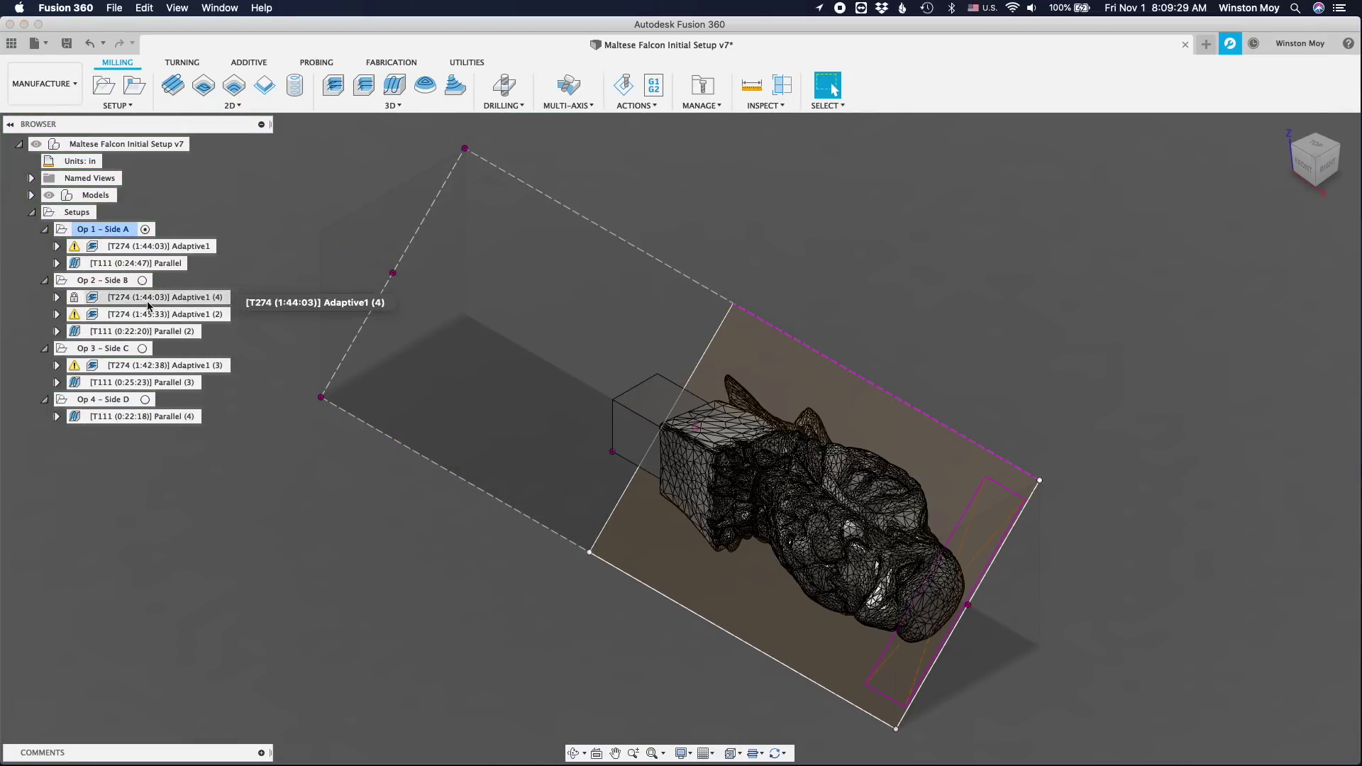
Duplicate the Side C adaptive pass and move the copy into Op 2 – Side B
click(181, 365)
right_click(187, 365)
click(223, 327)
drag(177, 363, 171, 313)
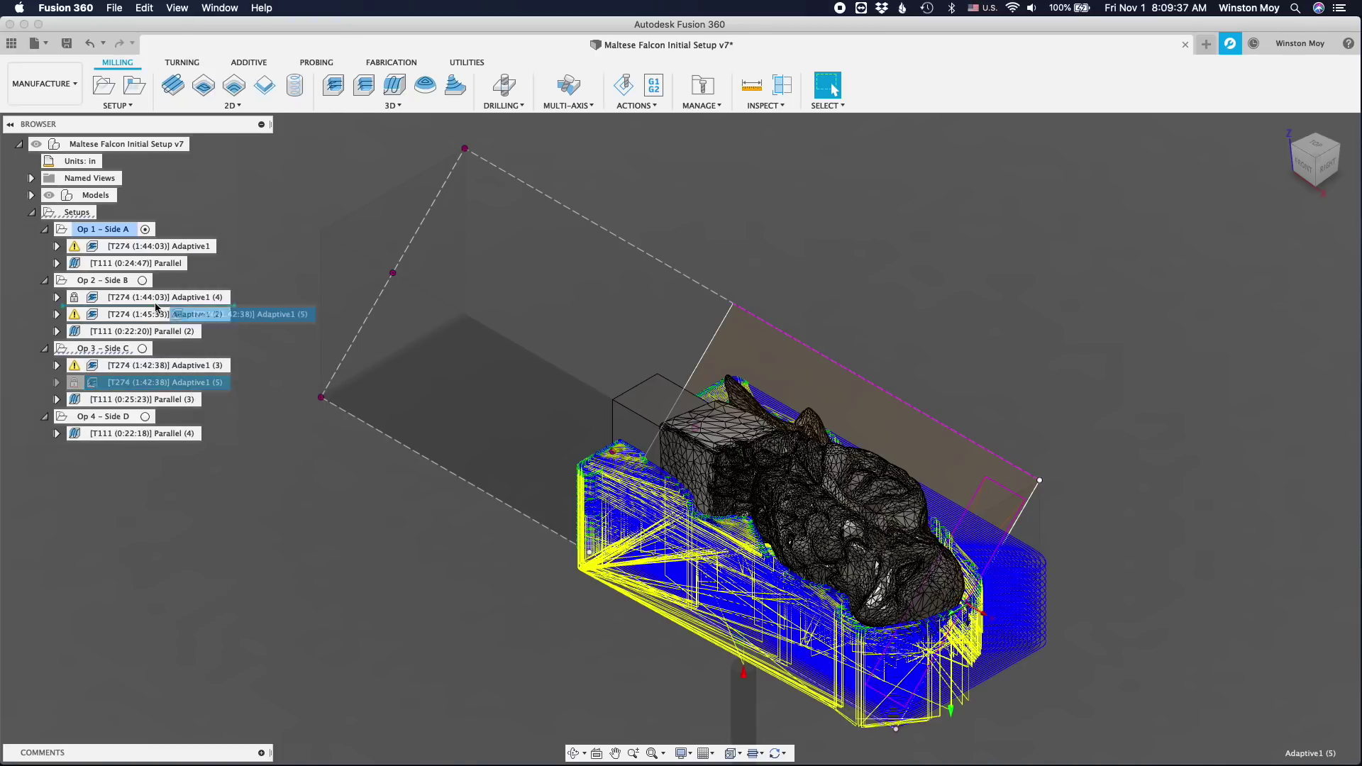
click(160, 331)
right_click(160, 331)
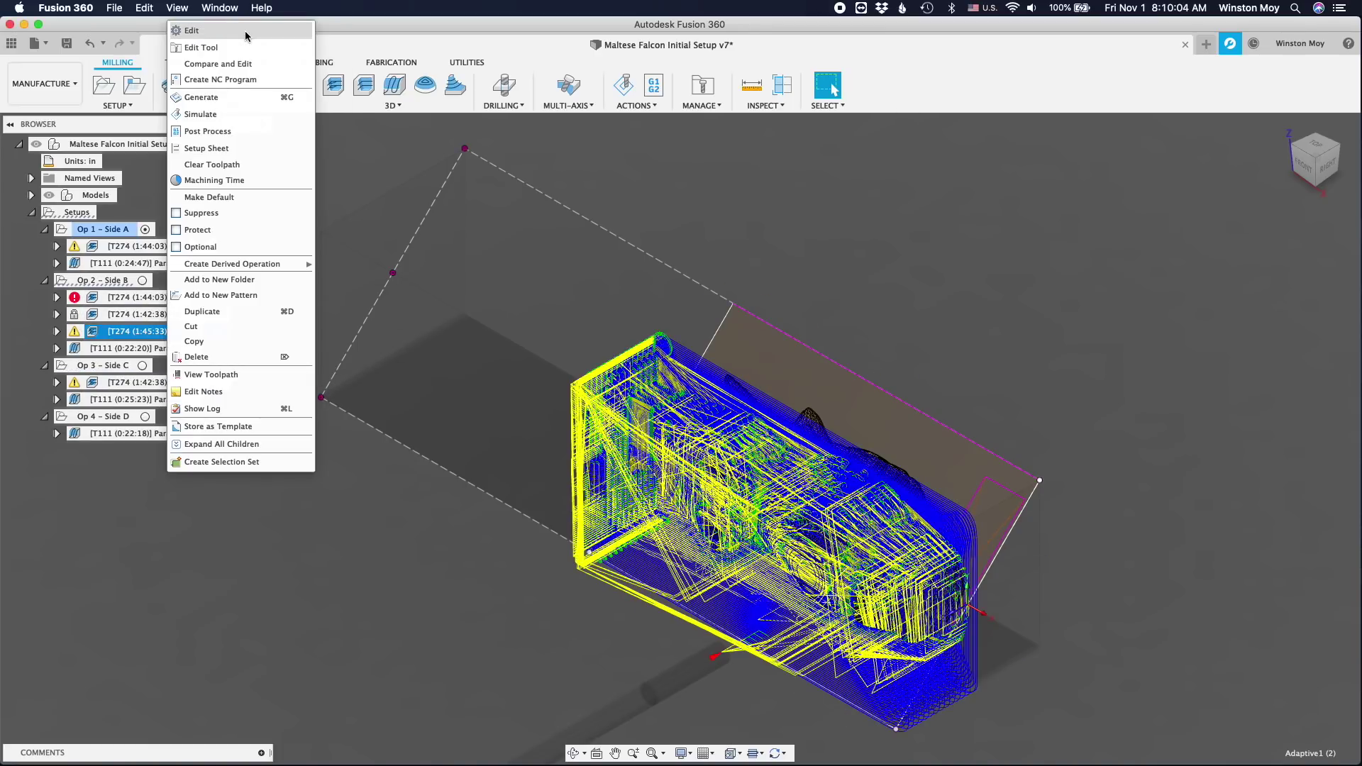
Give Adaptive1 (2) tool T282 with rest machining from previous operations, and regenerate it
click(244, 32)
click(1285, 270)
click(1110, 559)
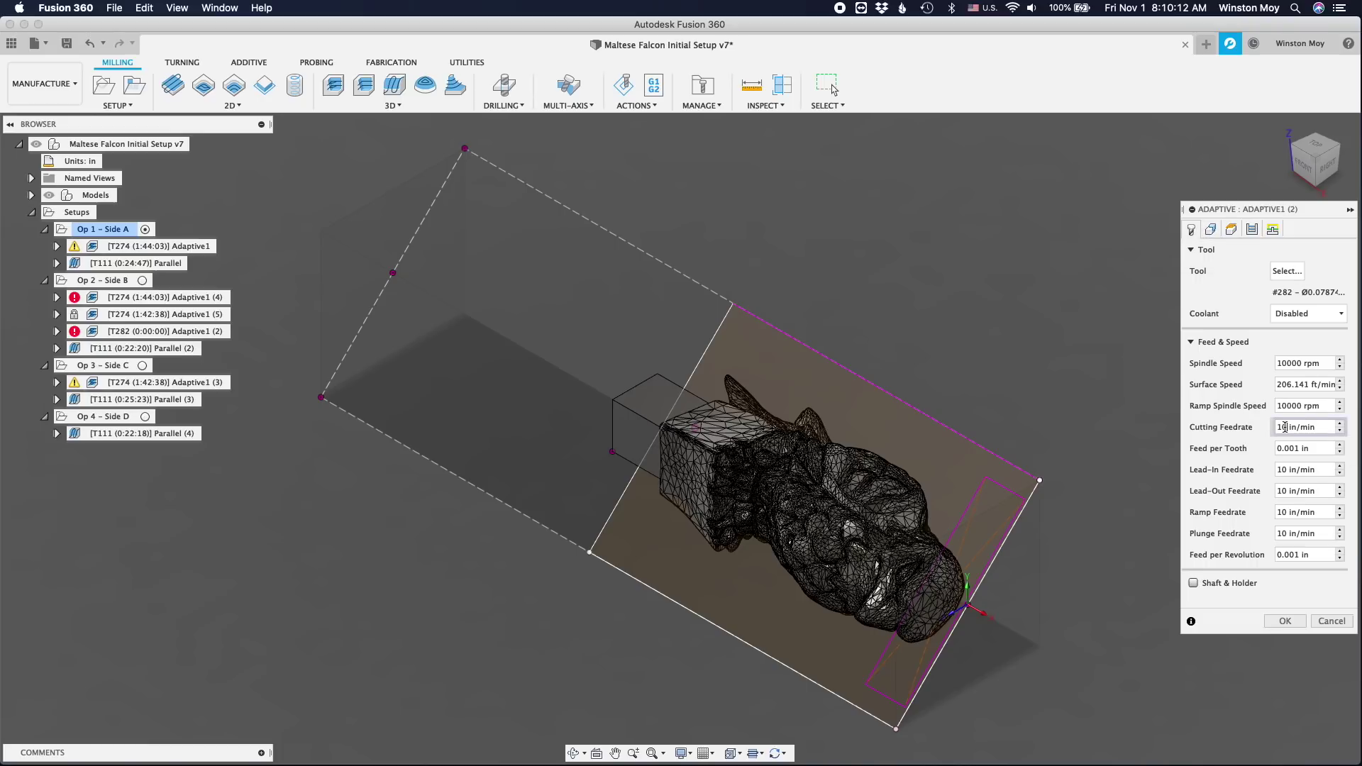
click(1209, 228)
click(1309, 433)
click(1273, 458)
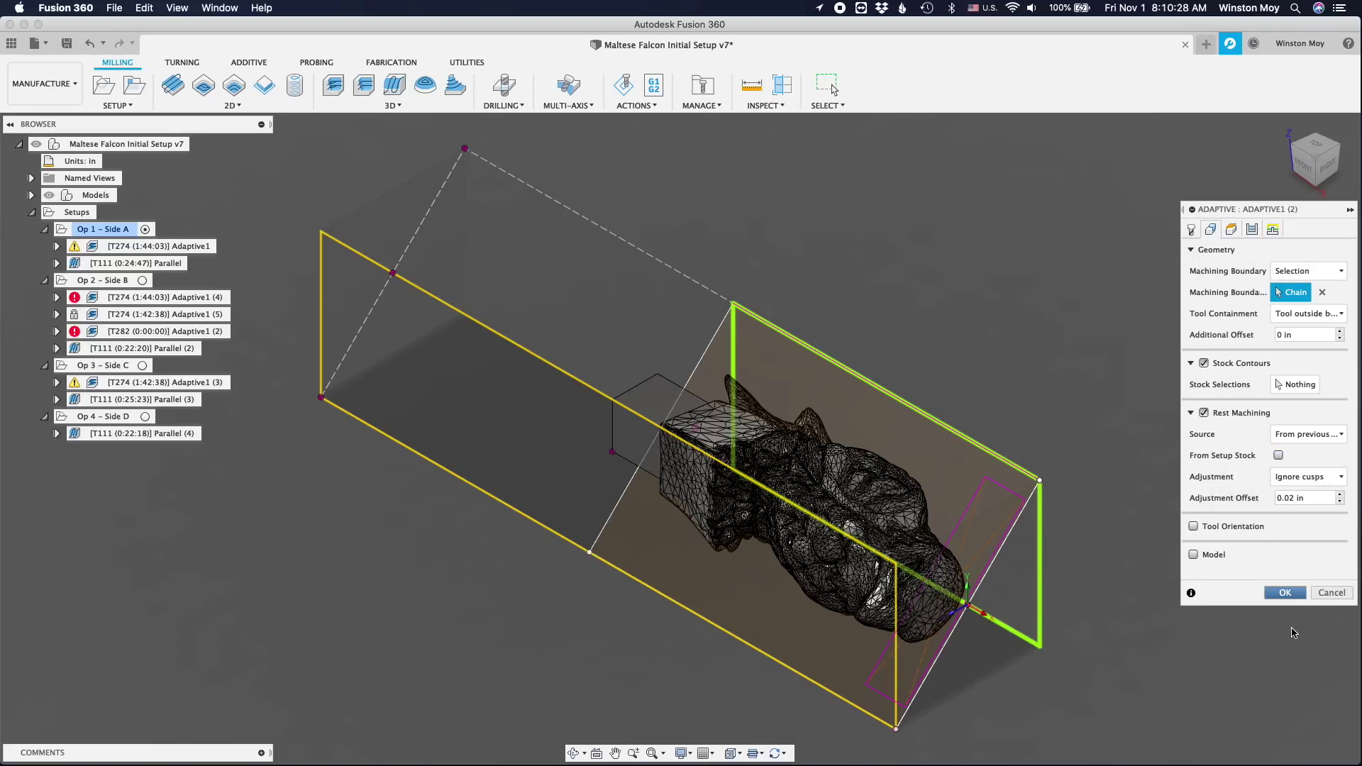
key(Return)
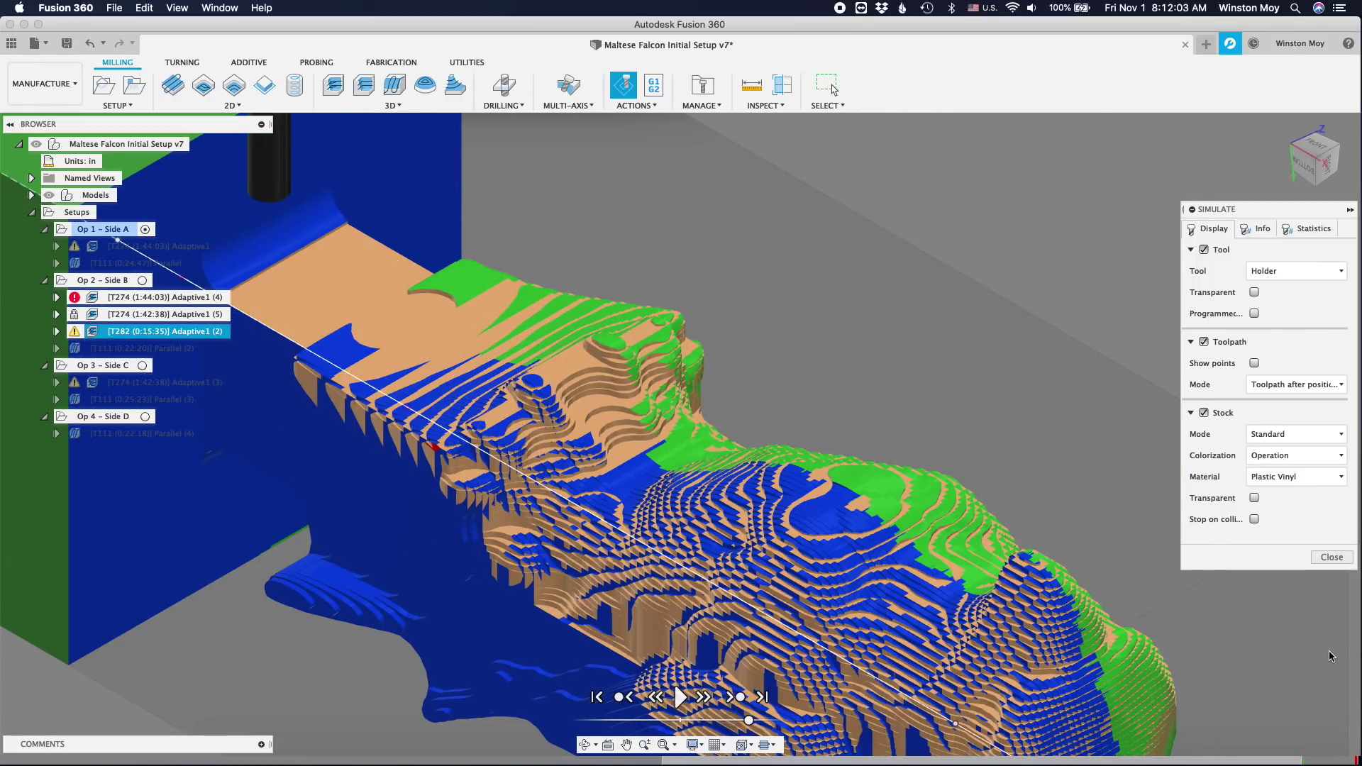
Close the simulation and clear the operation selection
click(1330, 558)
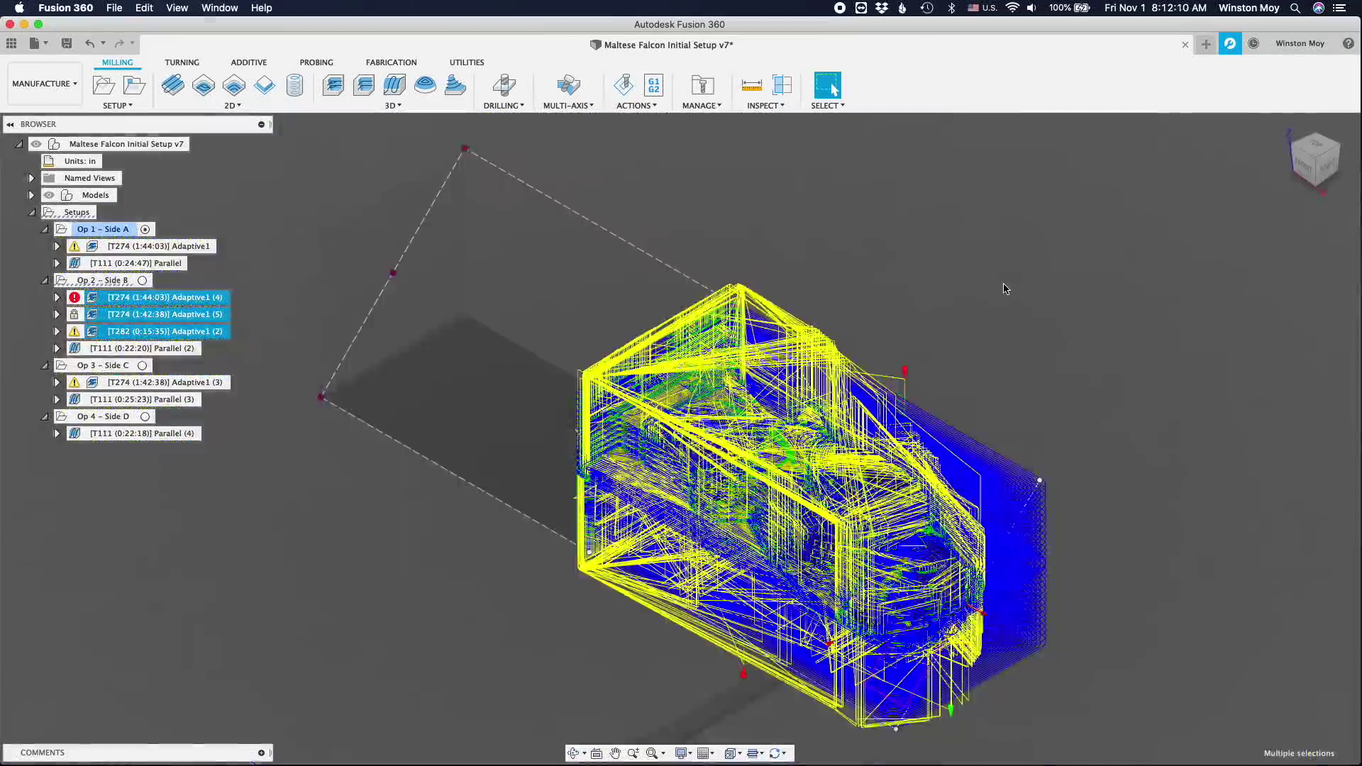
click(243, 587)
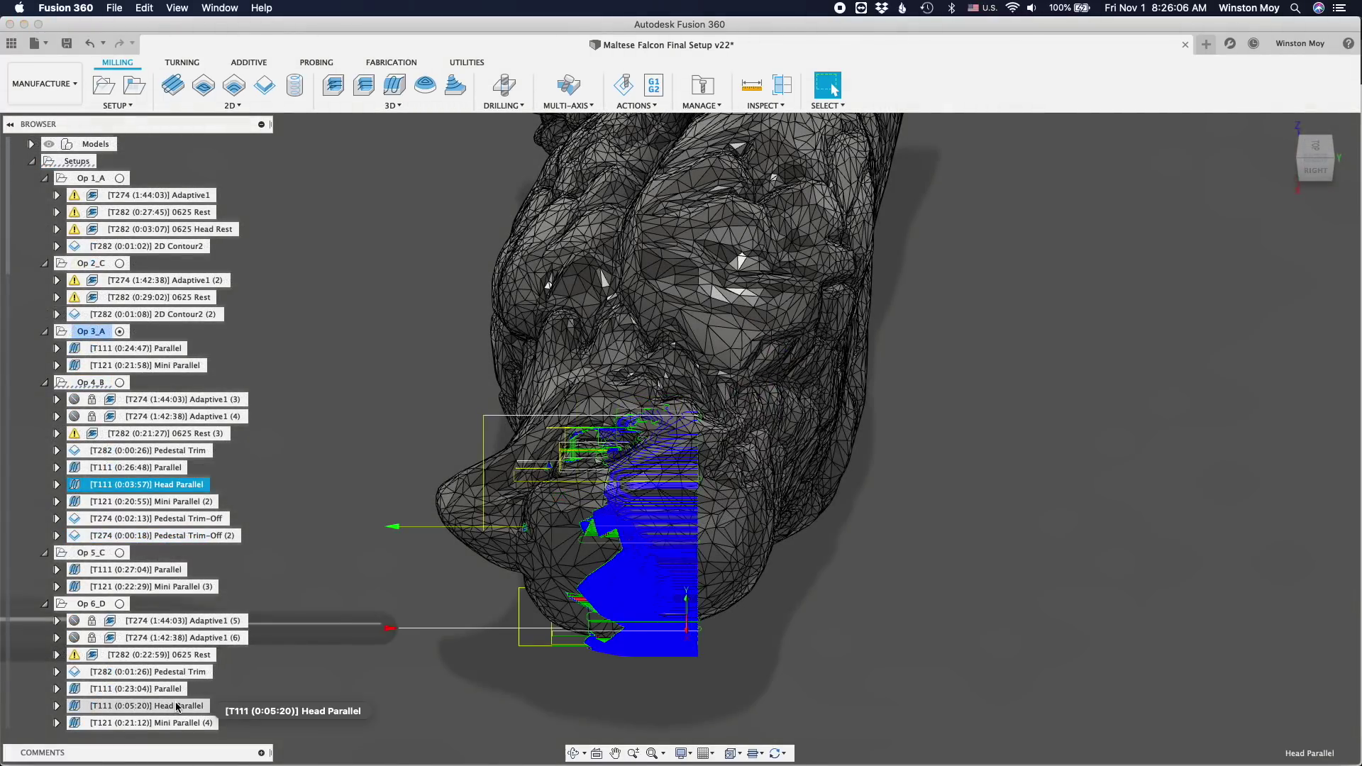
super+click(177, 707)
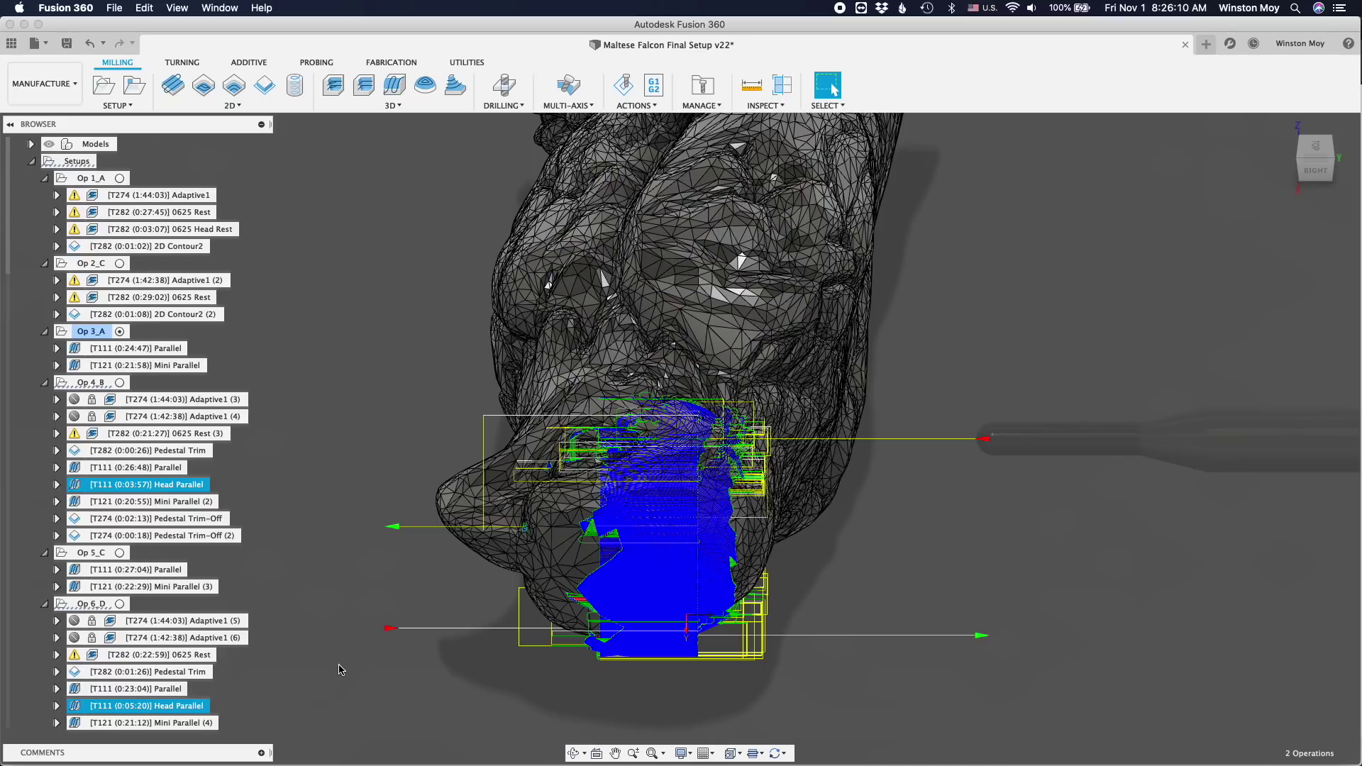
click(340, 668)
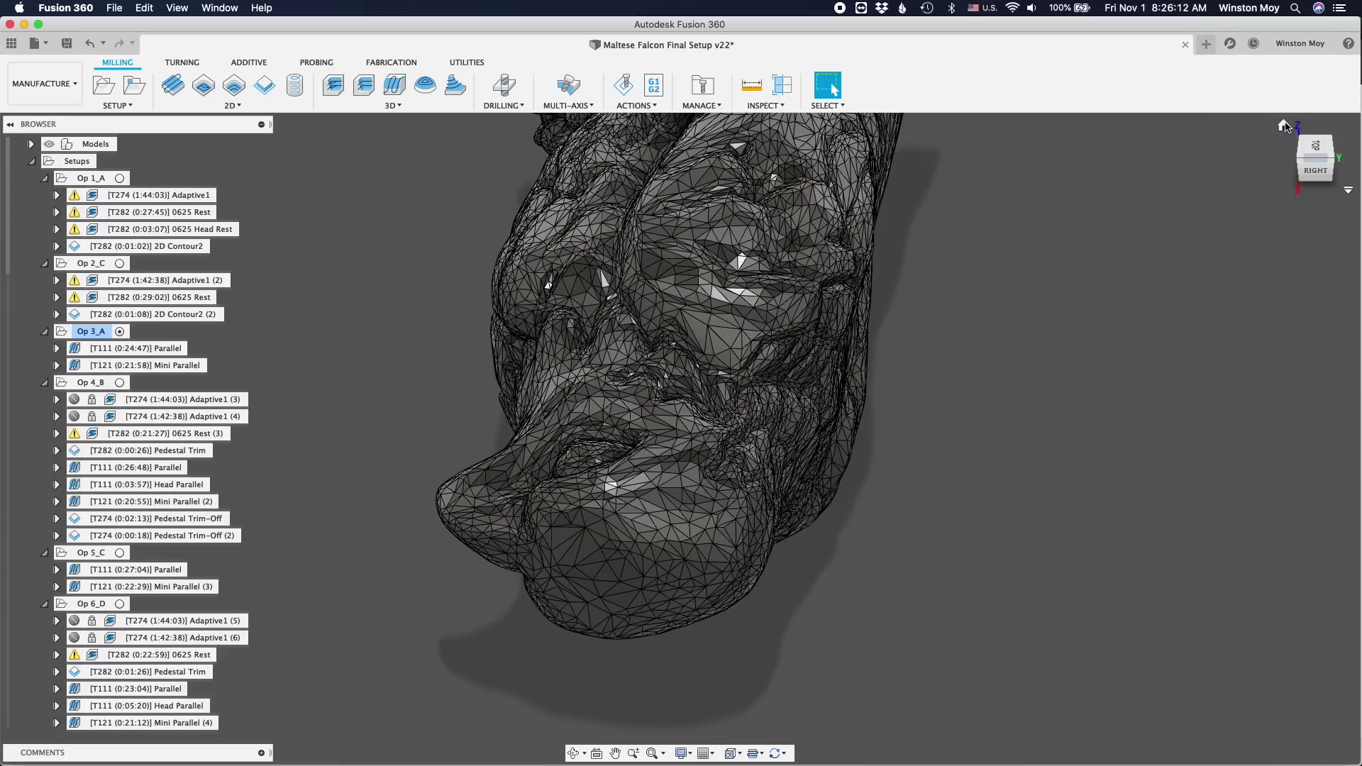
click(1283, 126)
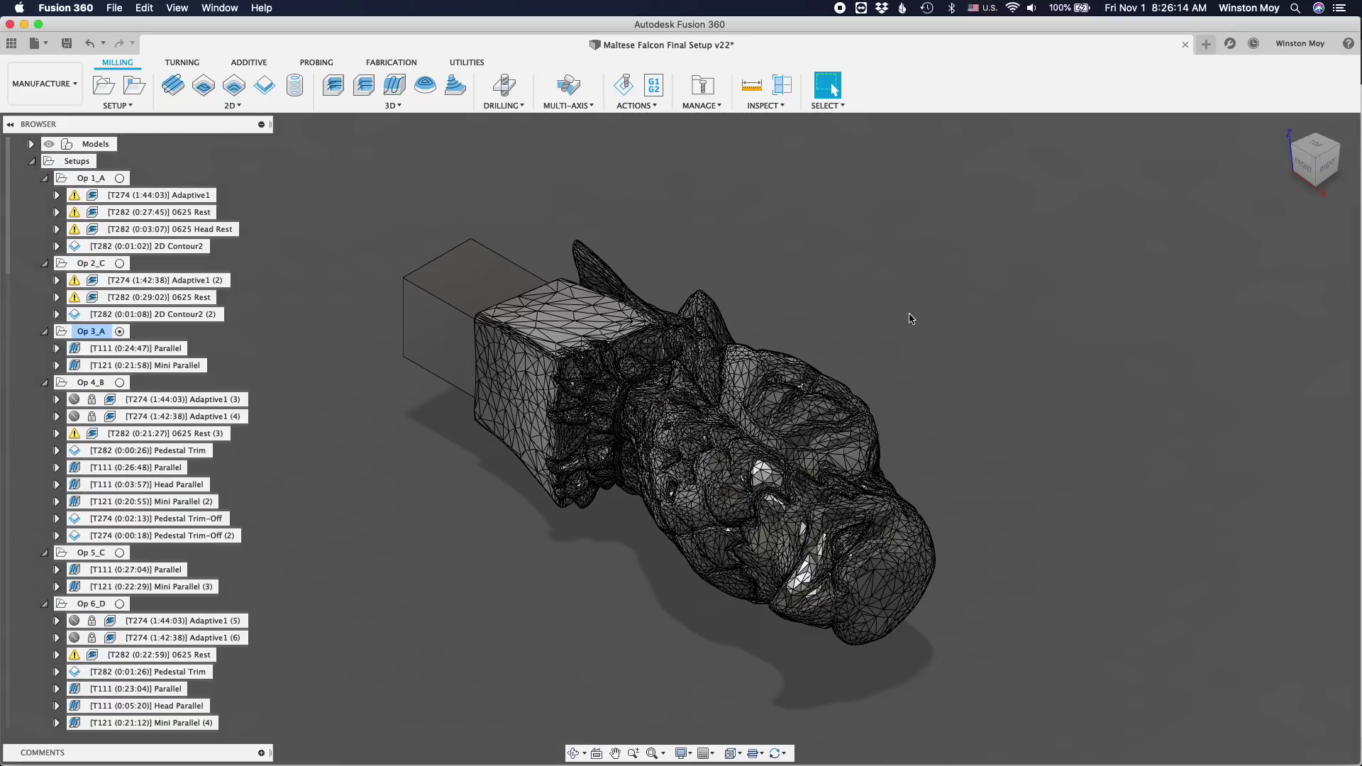